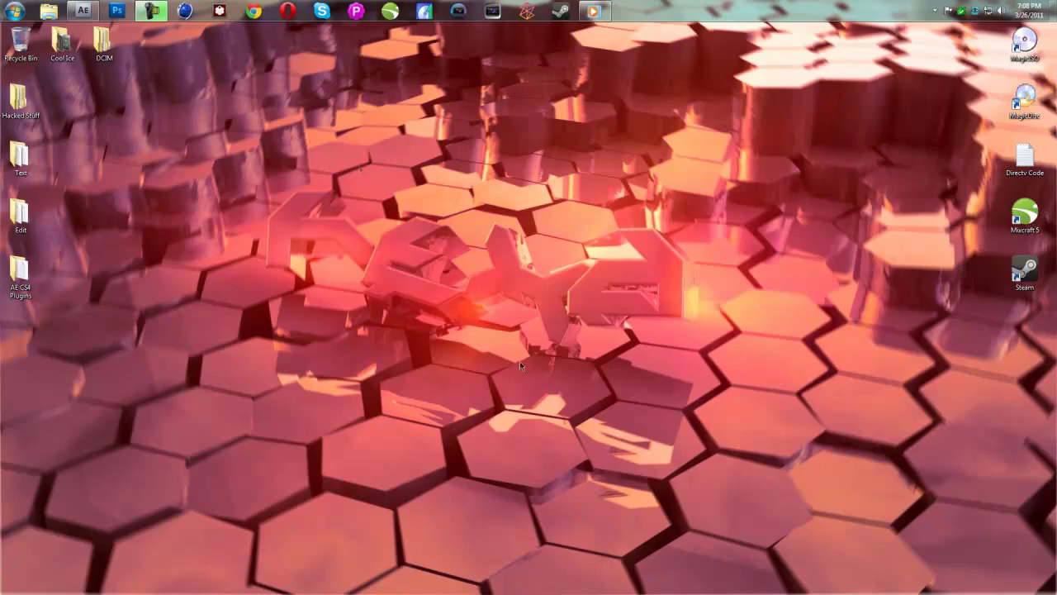
# Step: Restore the ccMultimedia Intro video window from the taskbar
pyautogui.click(594, 10)
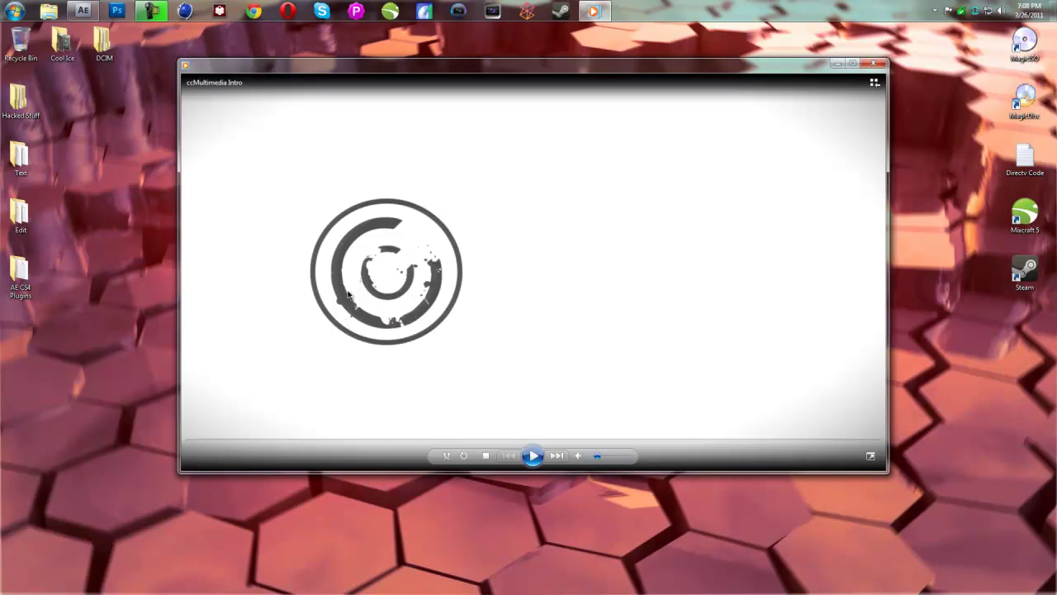
# Step: Play the intro until the MULTIMEDIA logo appears, pause it, close the player and return to After Effects
pyautogui.click(534, 456)
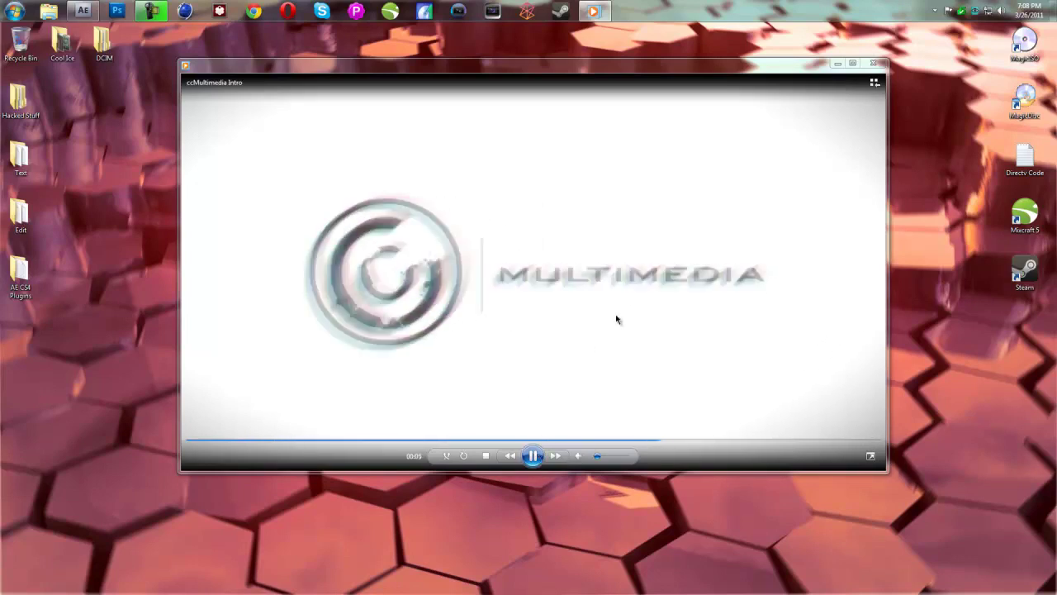
pyautogui.click(534, 457)
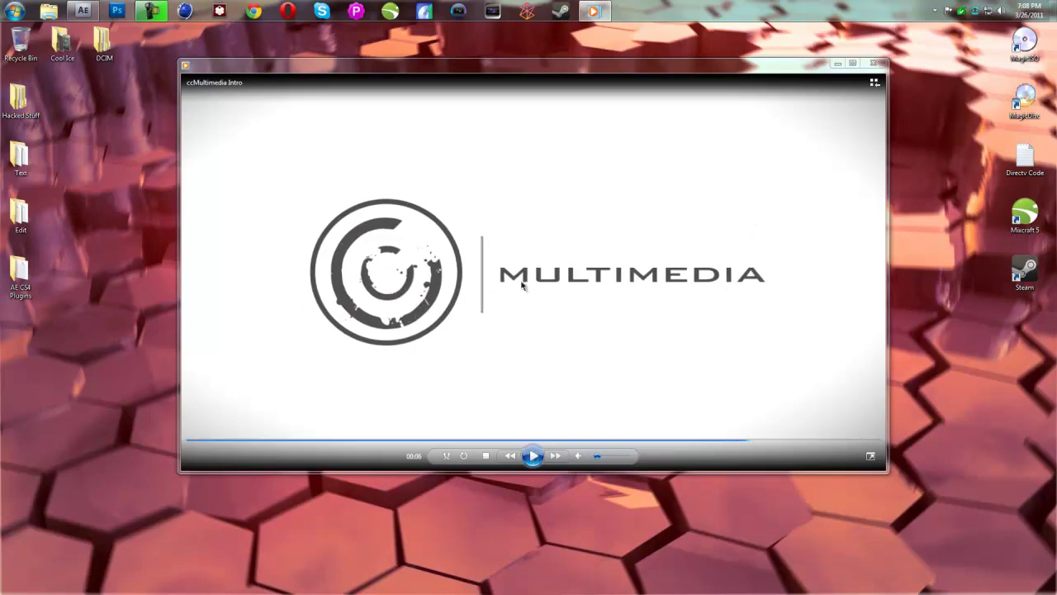
pyautogui.click(872, 64)
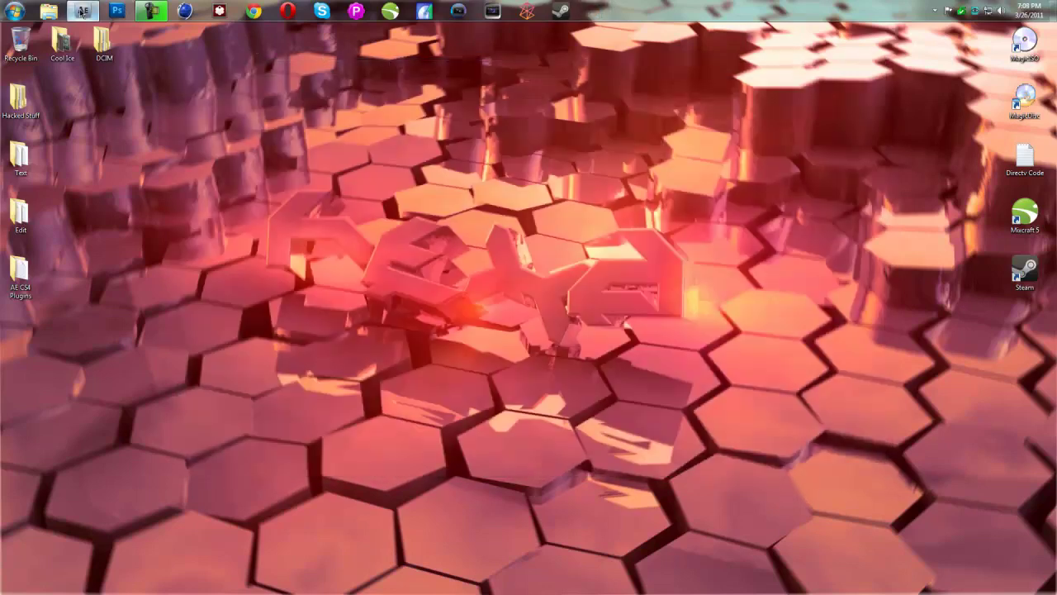
pyautogui.click(83, 10)
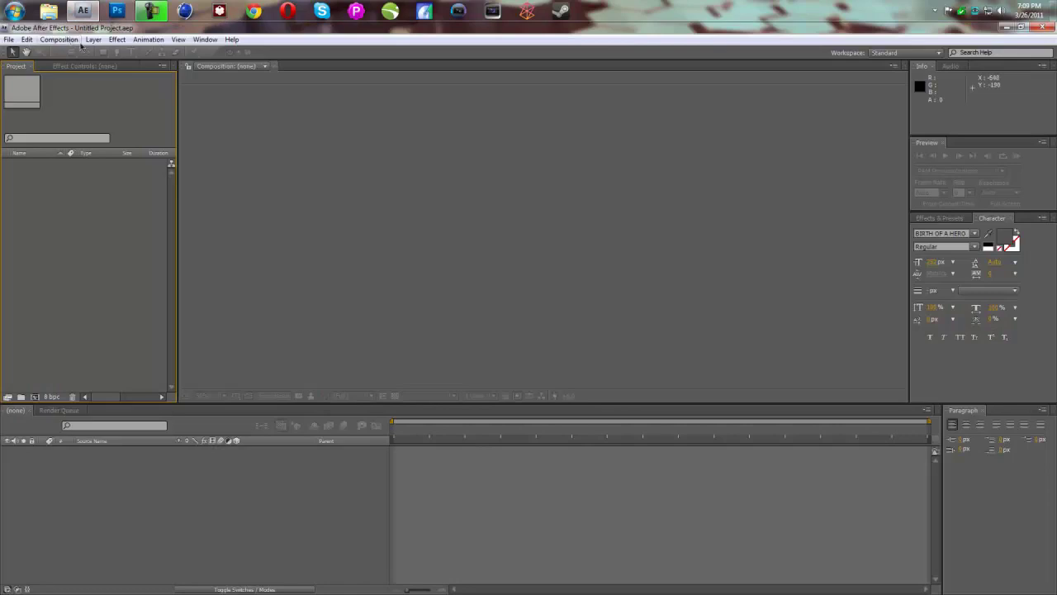
# Step: Create Comp 1 at 1280×720, 29.97 fps with the HDV/HDTV 720 29.97 preset
pyautogui.click(65, 40)
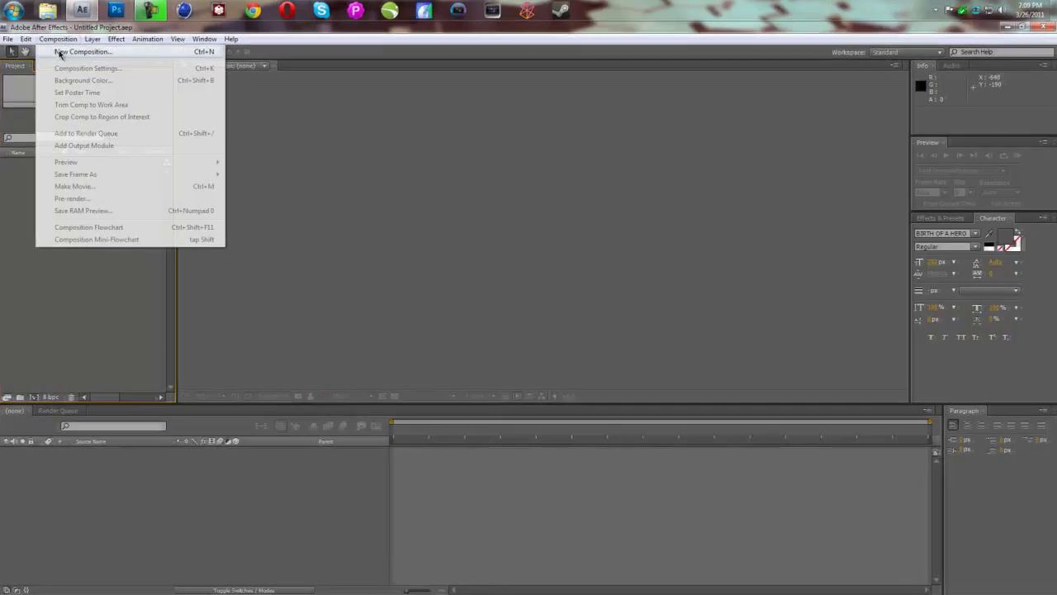
pyautogui.click(58, 48)
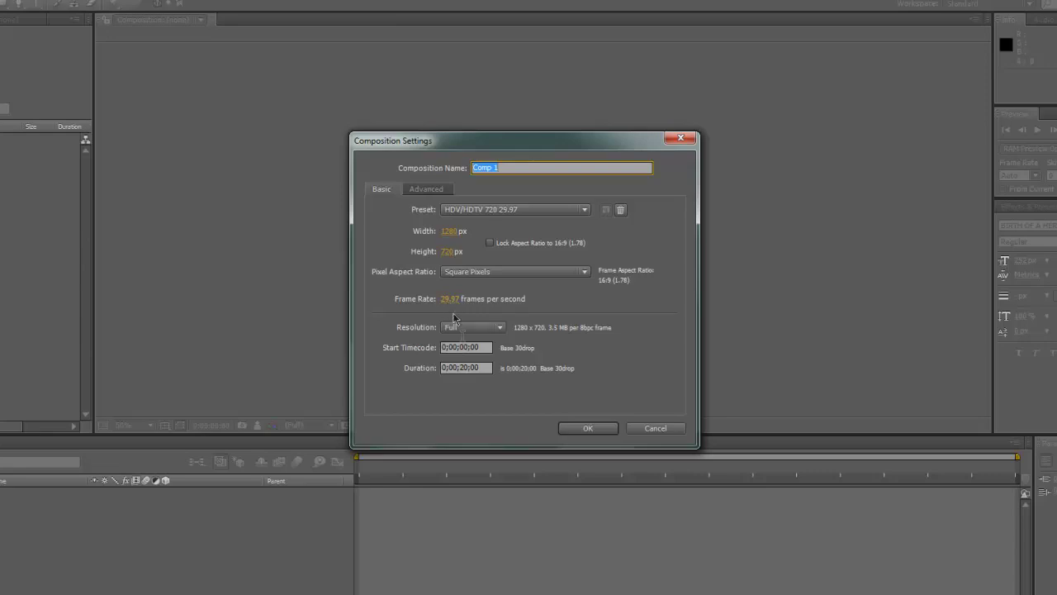
pyautogui.click(588, 429)
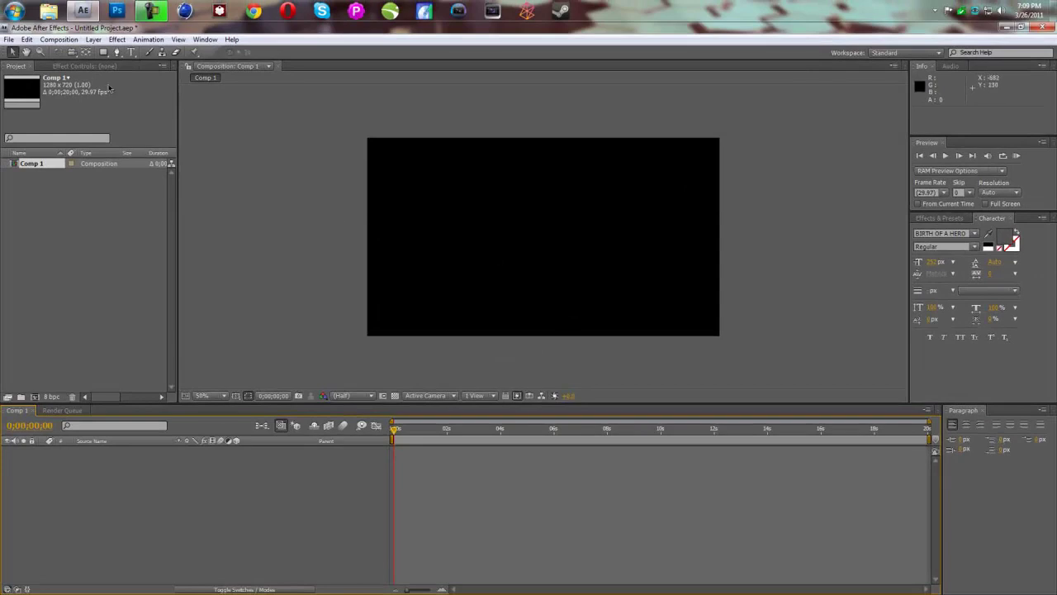
# Step: Add a full-frame white solid layer, White Solid 1, to the comp
pyautogui.click(92, 39)
pyautogui.moveTo(105, 51)
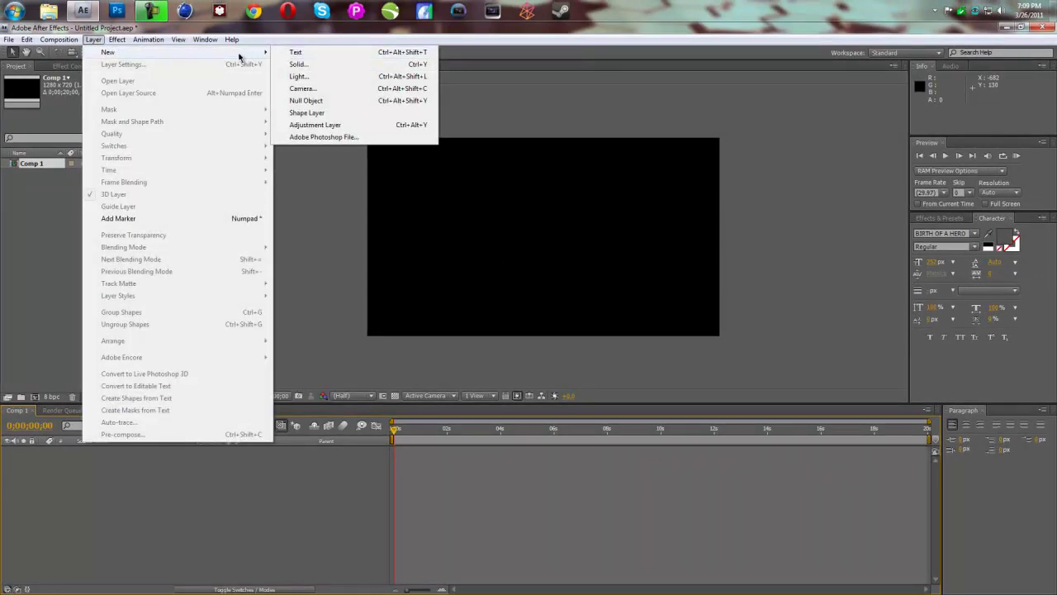
pyautogui.click(314, 64)
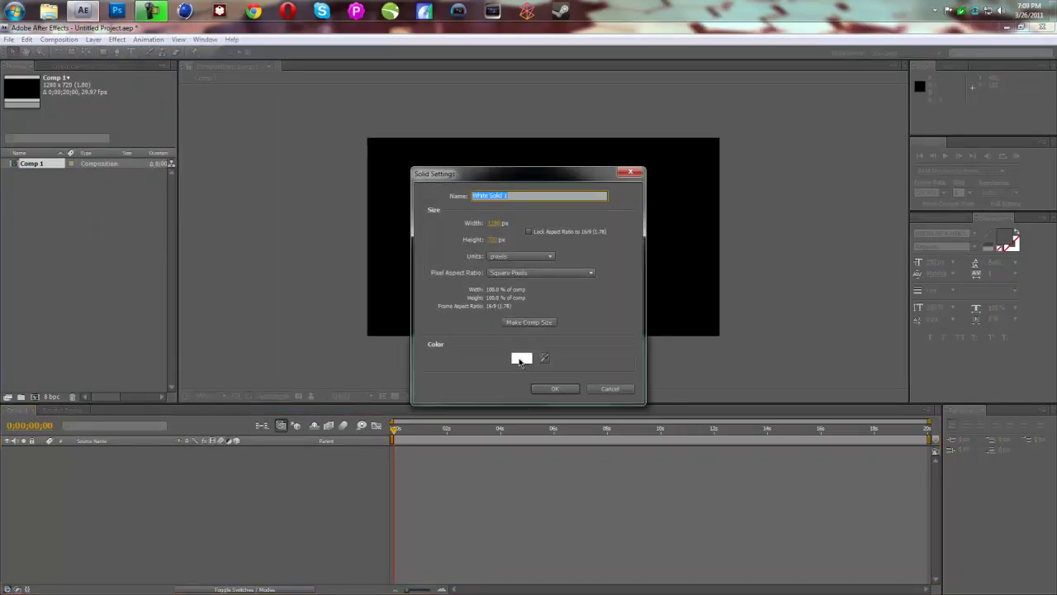
pyautogui.click(554, 389)
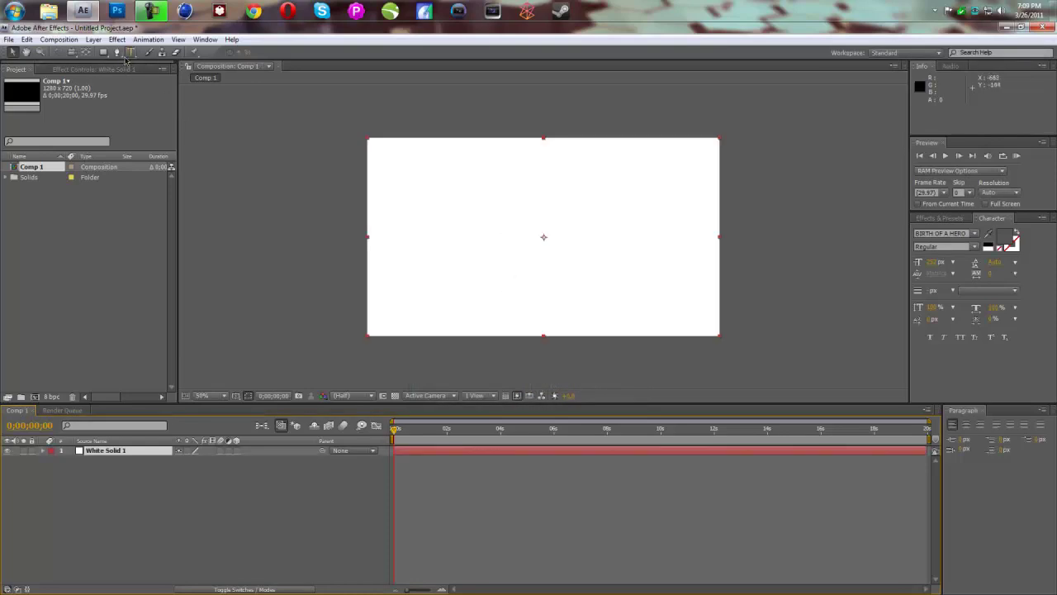
# Step: Type a letter C in a text box in the upper-left of the white frame, fitting the box around it
pyautogui.click(130, 54)
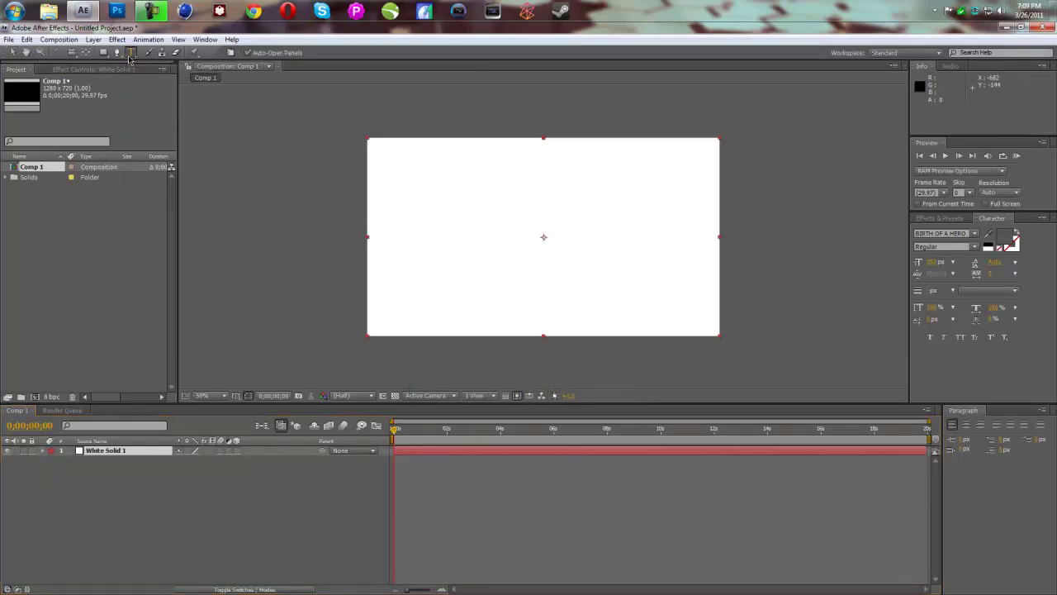
pyautogui.moveTo(466, 190); pyautogui.dragTo(618, 288)
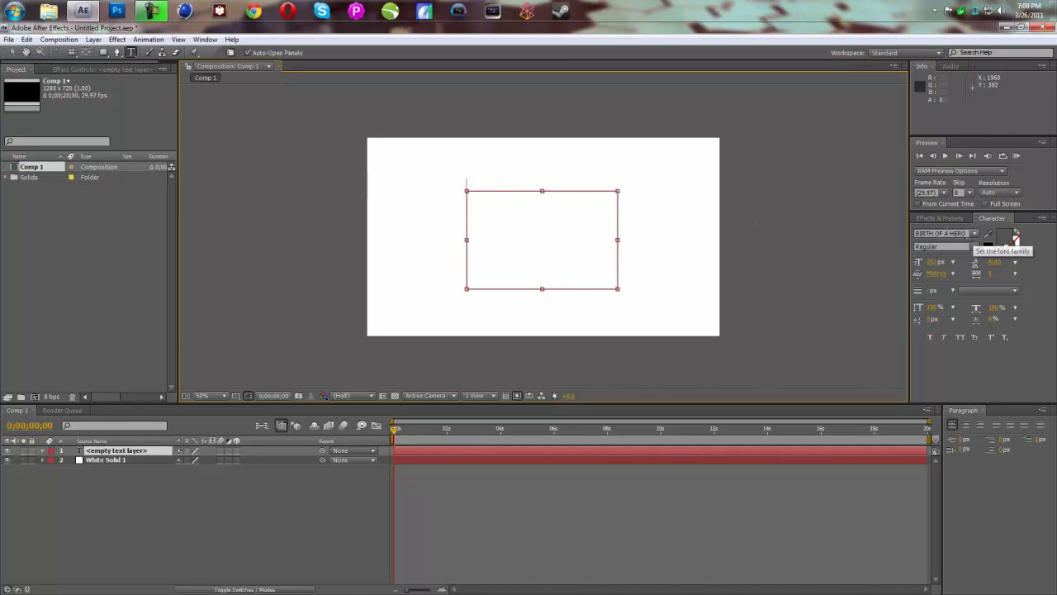
pyautogui.write('C')
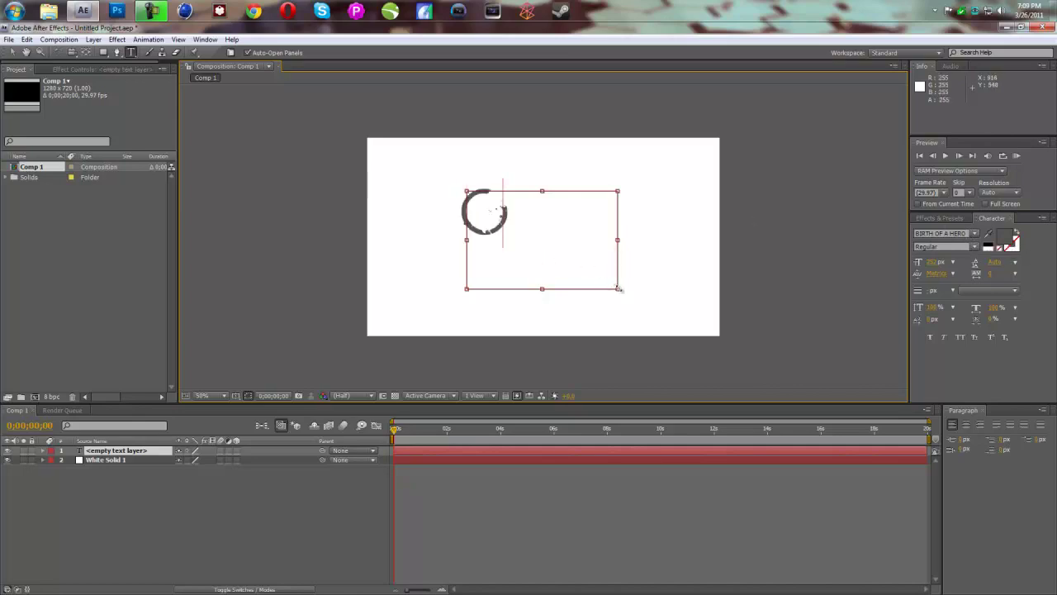
pyautogui.moveTo(618, 289); pyautogui.dragTo(527, 244)
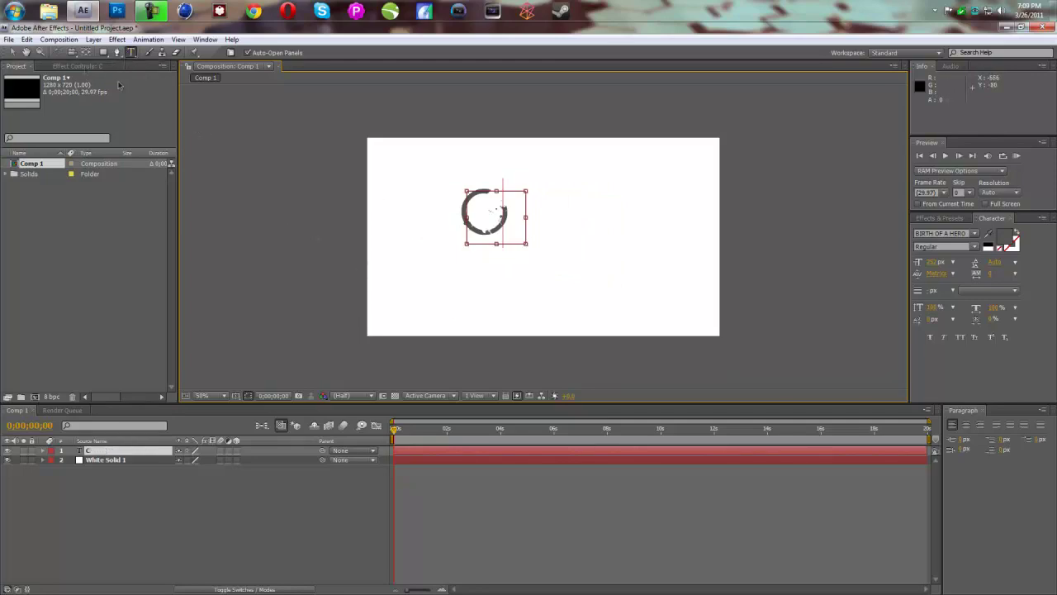
pyautogui.click(13, 52)
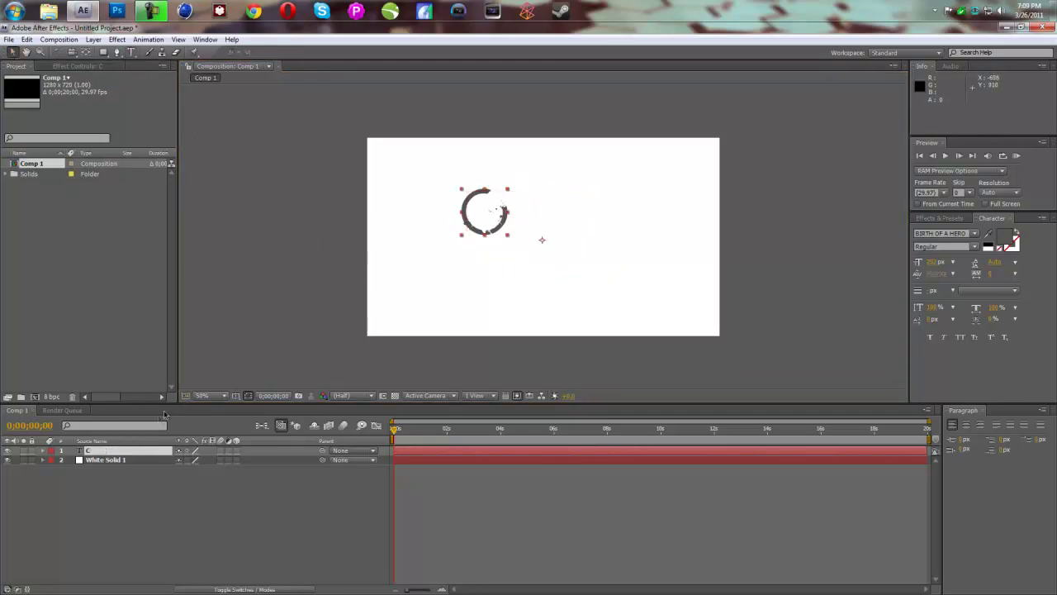
# Step: Rotate the C text layer to roughly -12.4° with the Rotation tool
pyautogui.click(57, 52)
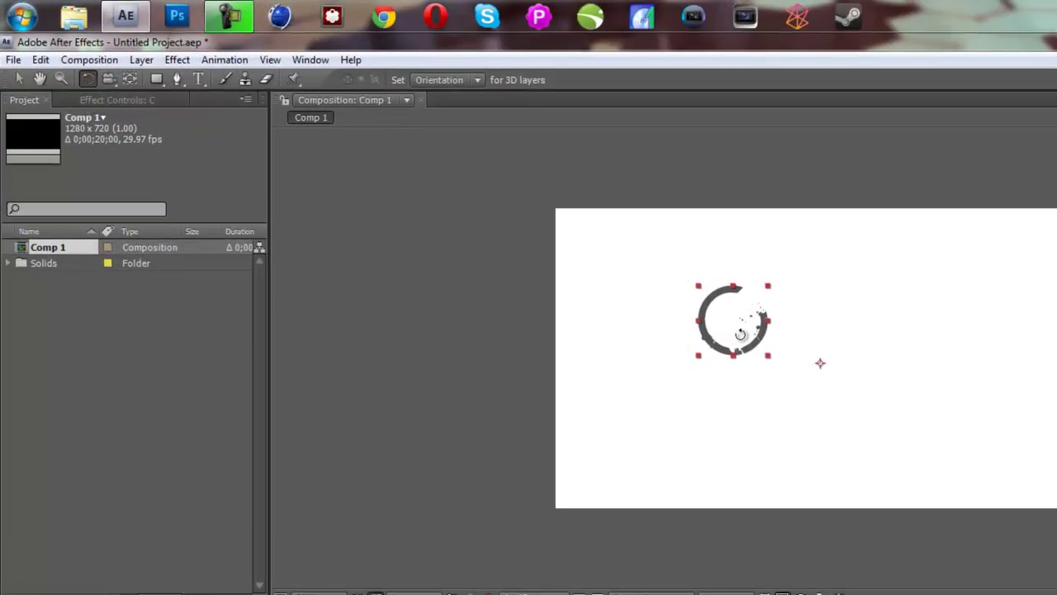
pyautogui.moveTo(734, 325); pyautogui.dragTo(749, 324)
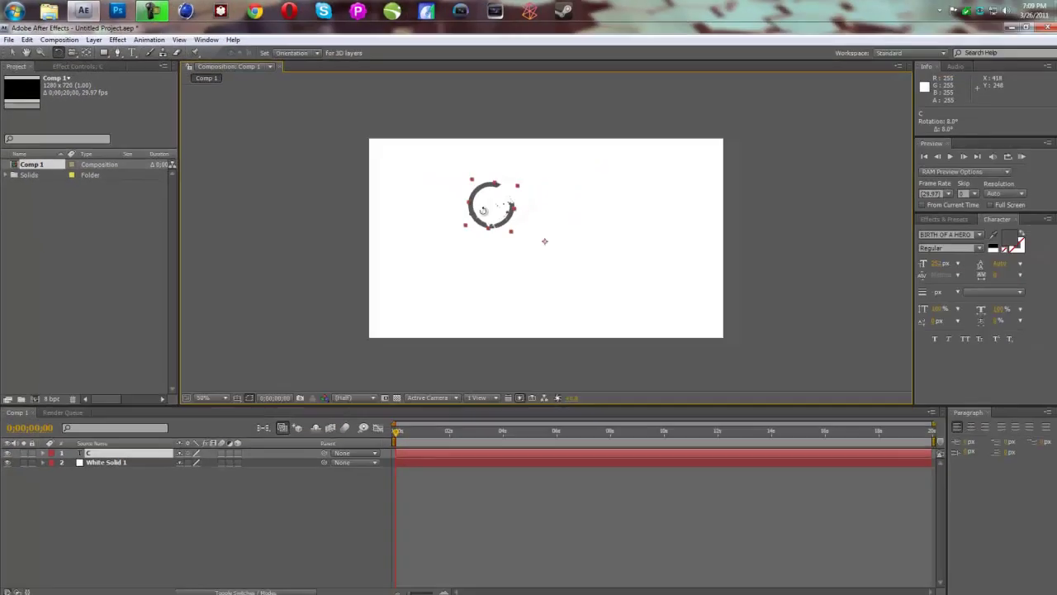
pyautogui.moveTo(483, 211)
pyautogui.mouseDown()
pyautogui.moveTo(483, 266)
pyautogui.moveTo(484, 213)
pyautogui.moveTo(481, 223)
pyautogui.moveTo(534, 227)
pyautogui.moveTo(504, 234)
pyautogui.moveTo(501, 222)
pyautogui.mouseUp()
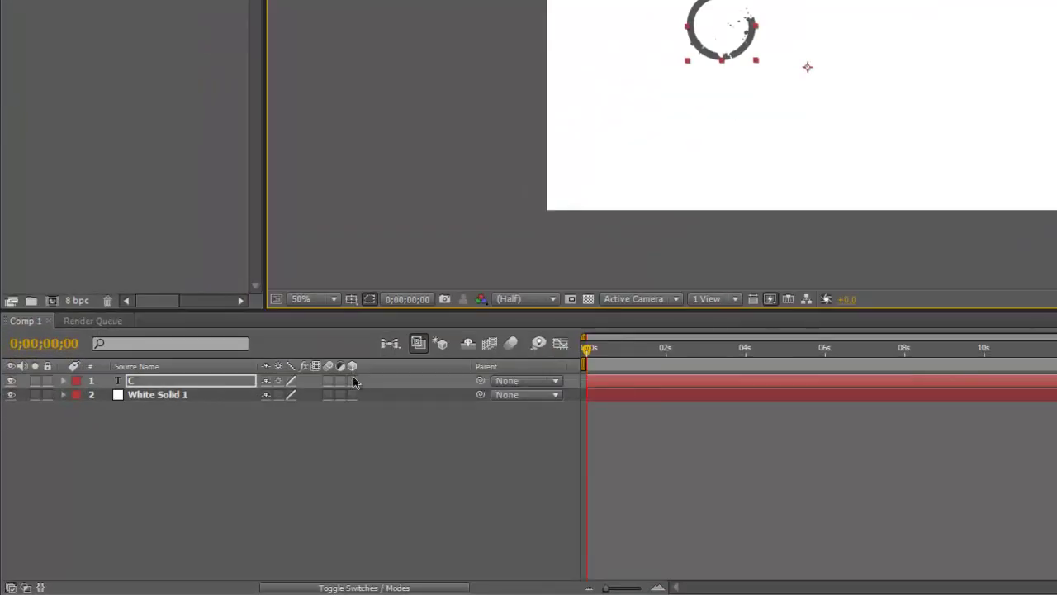
# Step: Turn on the 3D Layer switch for the C layer, toggling switches/modes with F4
pyautogui.click(352, 380)
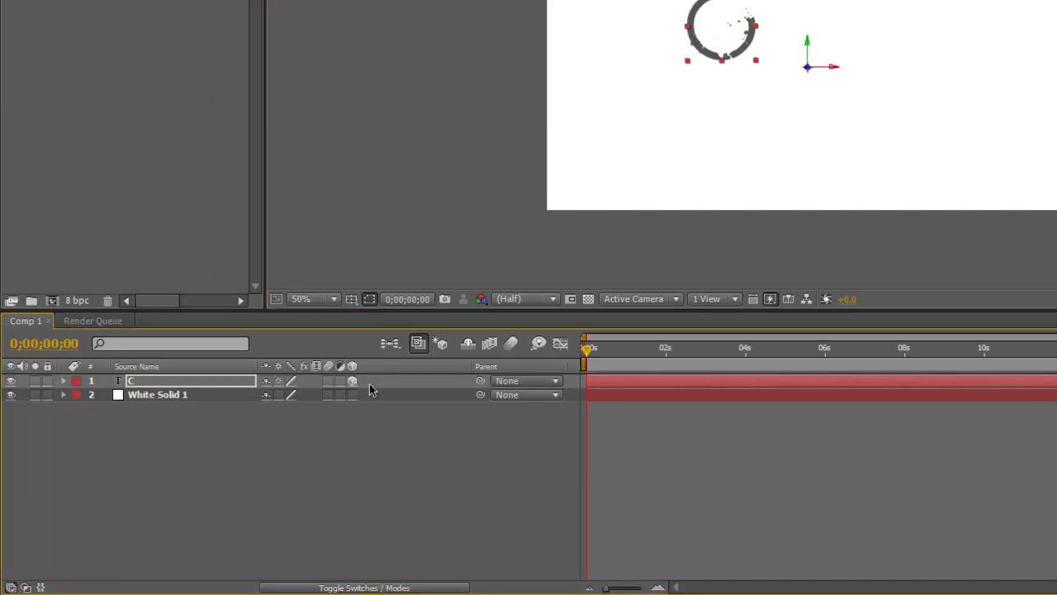
pyautogui.press('F4')
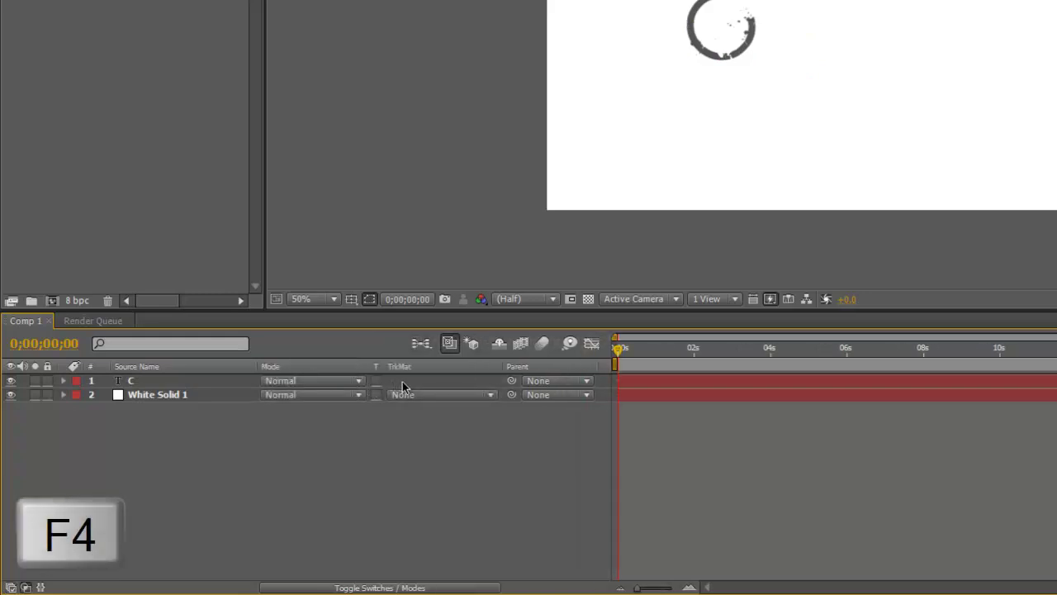
pyautogui.press('F4')
pyautogui.press('F4')
pyautogui.press('F4')
pyautogui.press('F4')
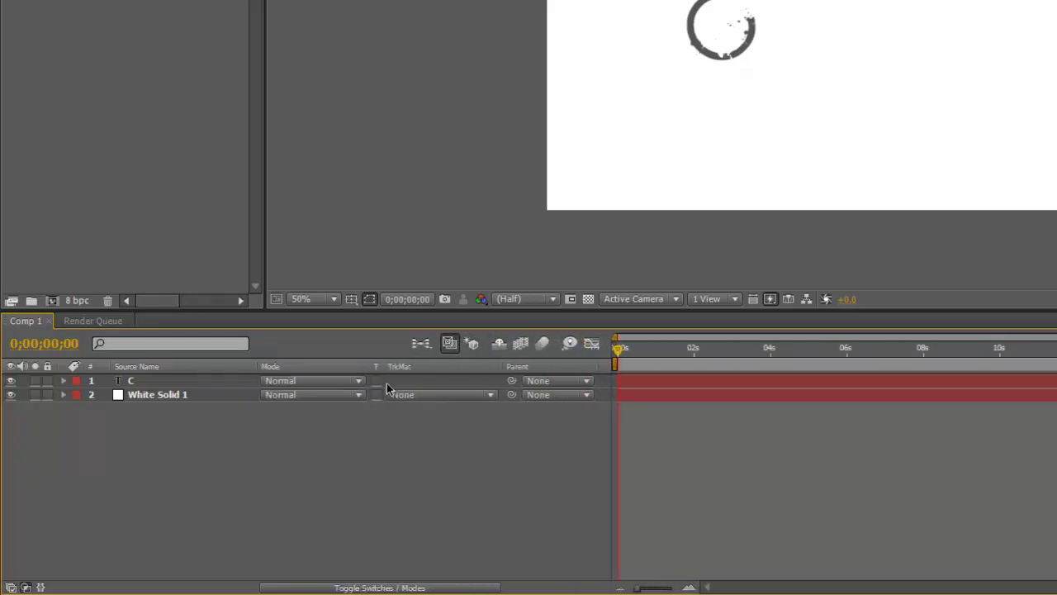
pyautogui.press('F4')
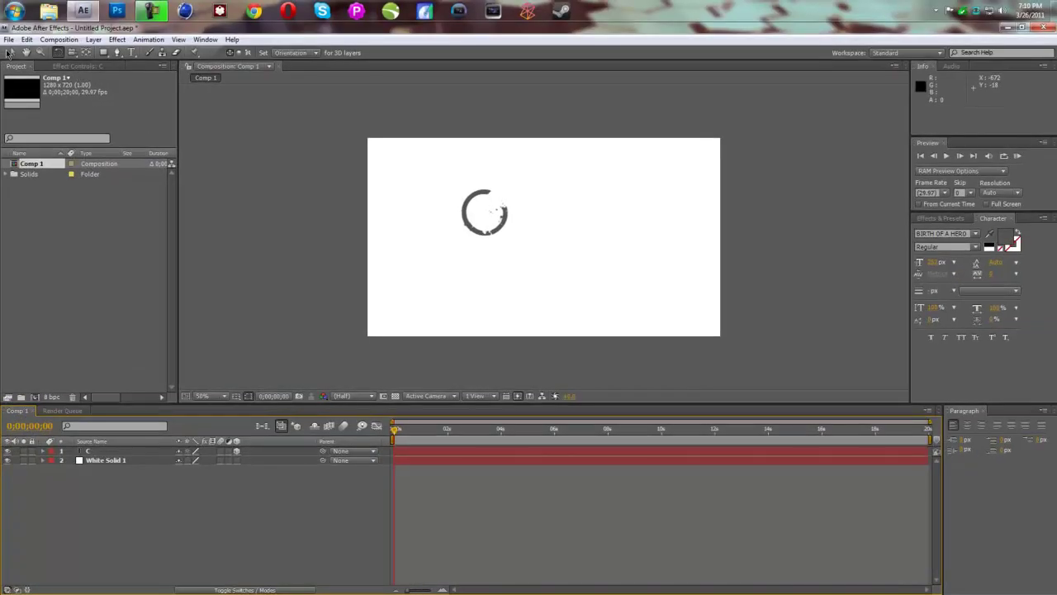
# Step: Select the C and rotate it around its vertical axis with the Rotation tool
pyautogui.click(11, 52)
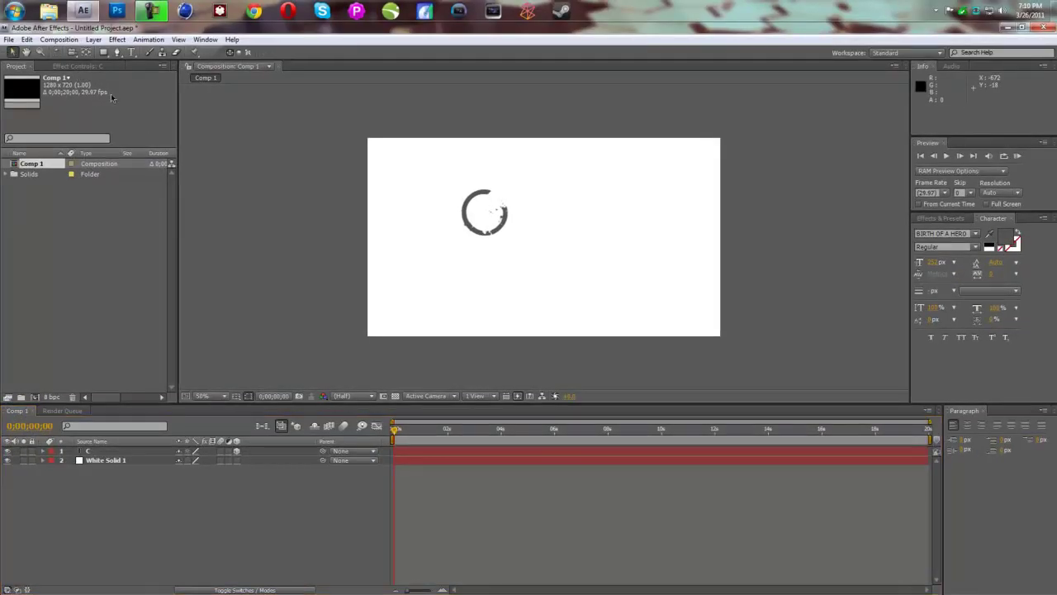
pyautogui.click(477, 205)
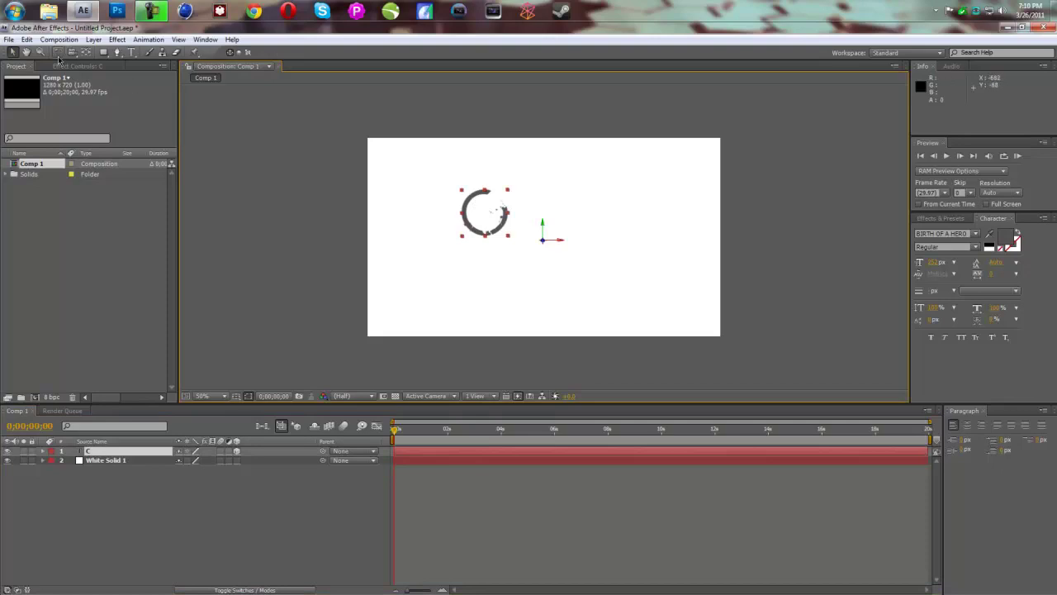
pyautogui.click(57, 52)
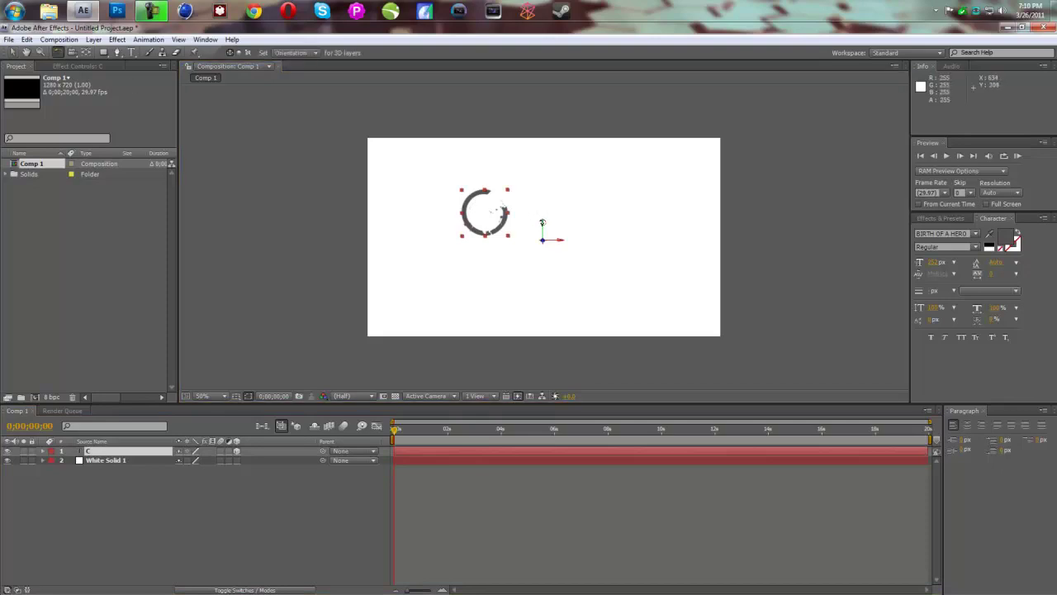
pyautogui.moveTo(542, 223)
pyautogui.mouseDown()
pyautogui.moveTo(595, 232)
pyautogui.moveTo(545, 226)
pyautogui.mouseUp()
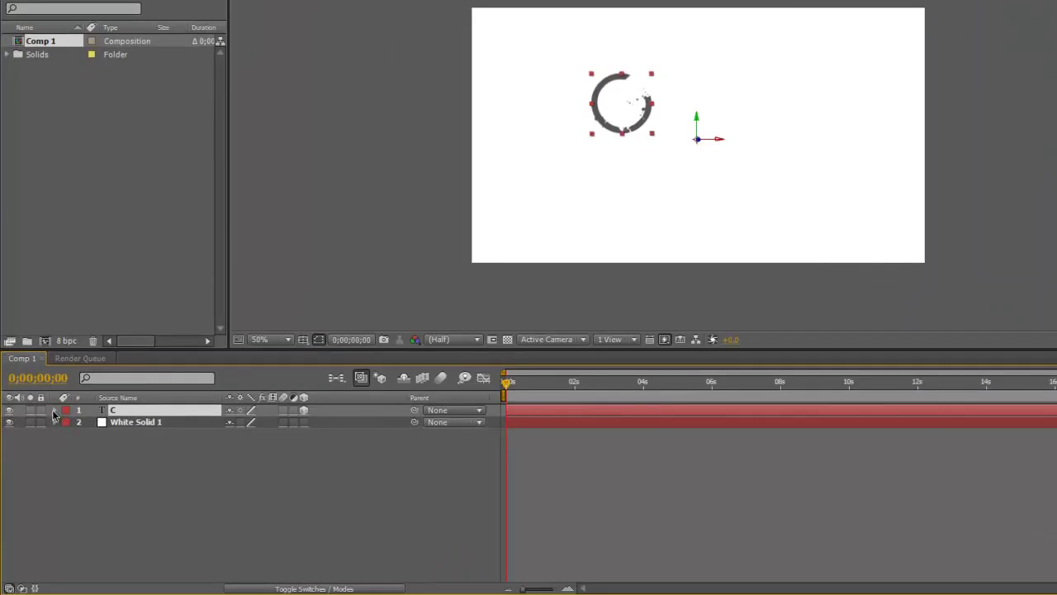
# Step: Reveal the C layer's Transform properties and set Anchor Point X to -208 to centre it
pyautogui.click(54, 411)
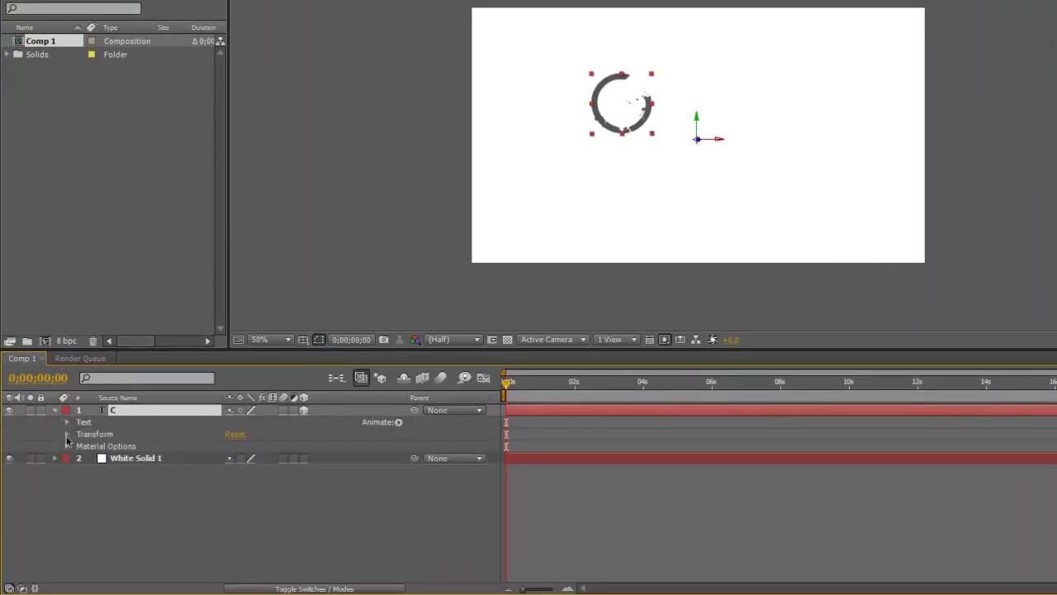
pyautogui.click(67, 435)
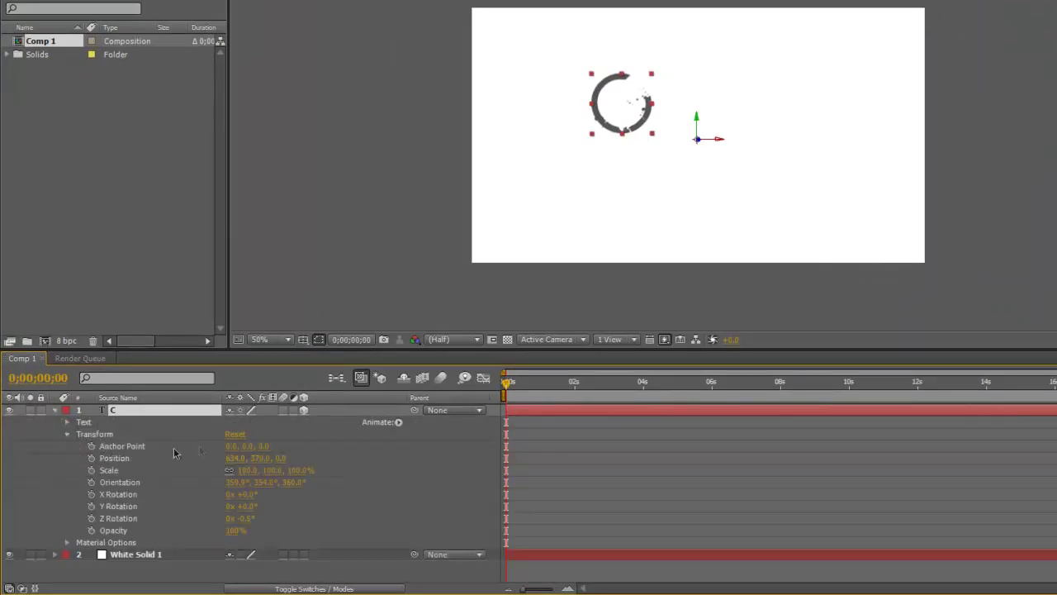
pyautogui.moveTo(232, 450); pyautogui.dragTo(25, 386)
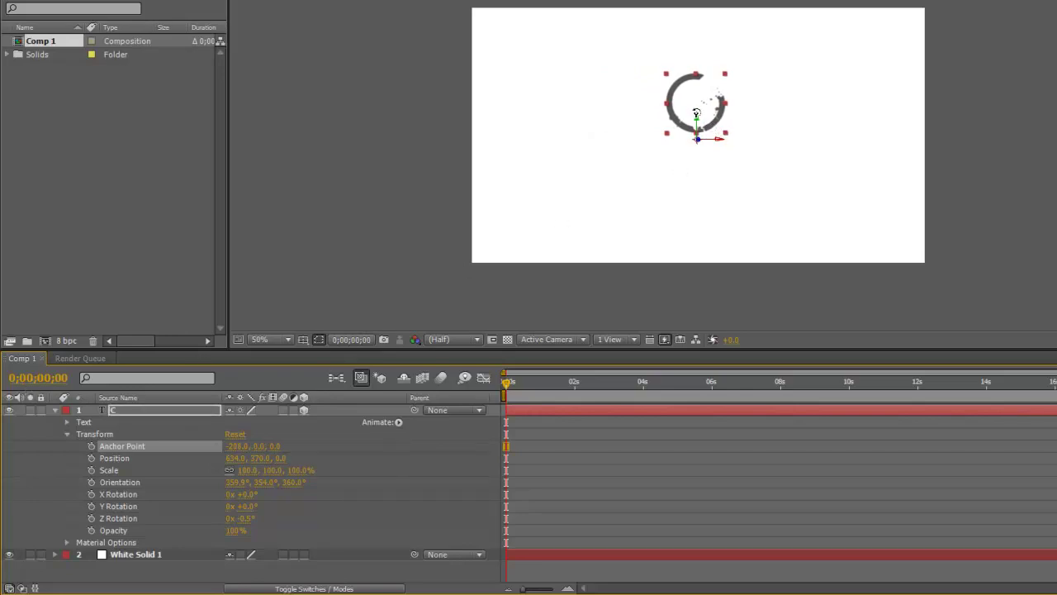
# Step: Set Orientation to 0°, 4°, 360°, lower Position to about 652, 443, and move to 6 s
pyautogui.moveTo(696, 114)
pyautogui.mouseDown()
pyautogui.moveTo(974, 124)
pyautogui.moveTo(777, 119)
pyautogui.moveTo(694, 128)
pyautogui.mouseUp()
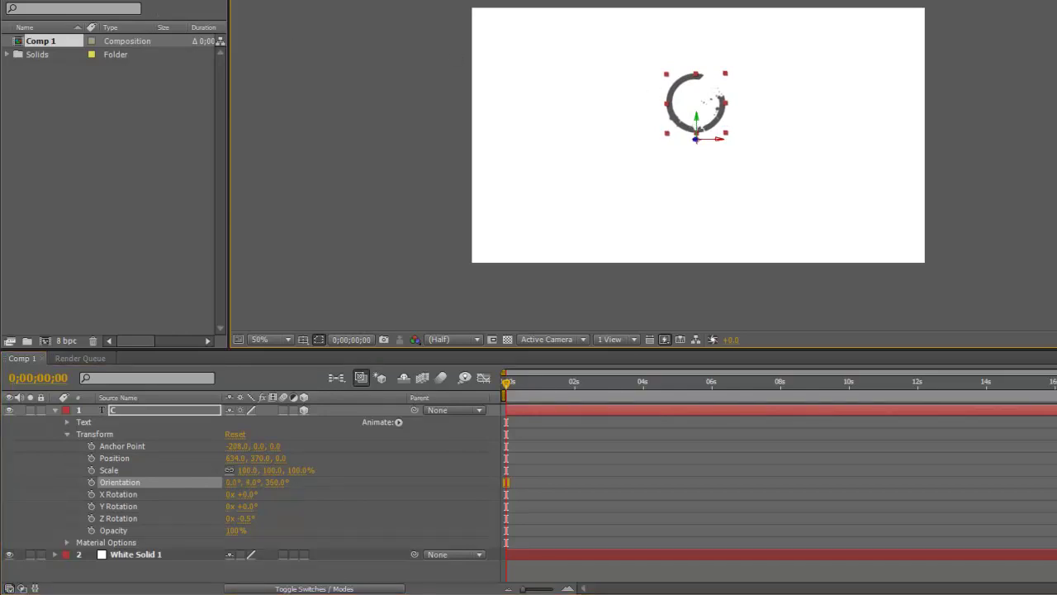
pyautogui.moveTo(697, 123); pyautogui.dragTo(726, 166)
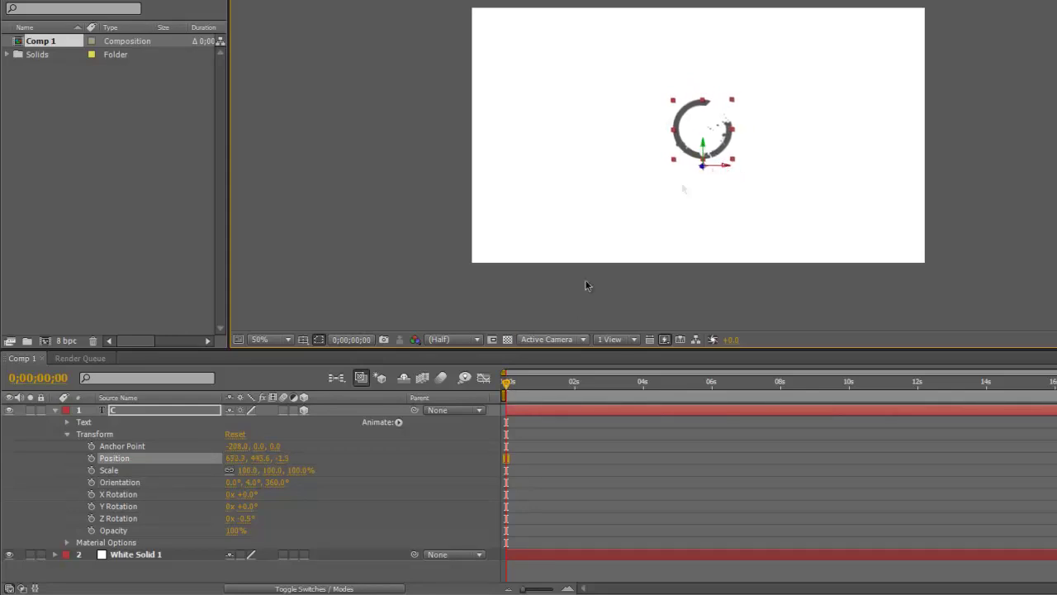
pyautogui.moveTo(507, 388); pyautogui.dragTo(714, 398)
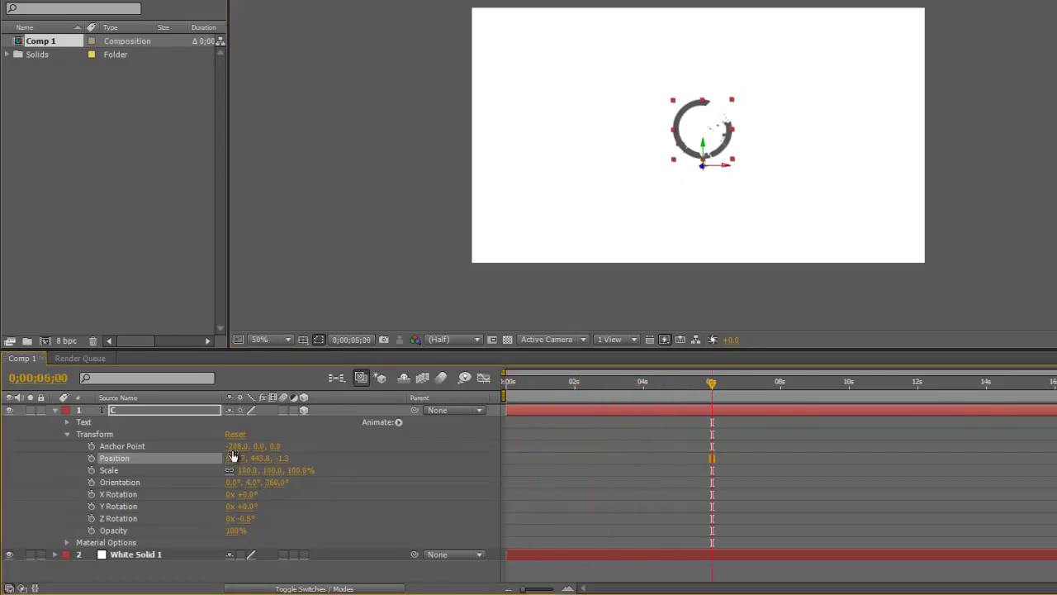
# Step: Keyframe Y Rotation at 0x at 6 s and one full 360° turn at 0 s
pyautogui.click(91, 506)
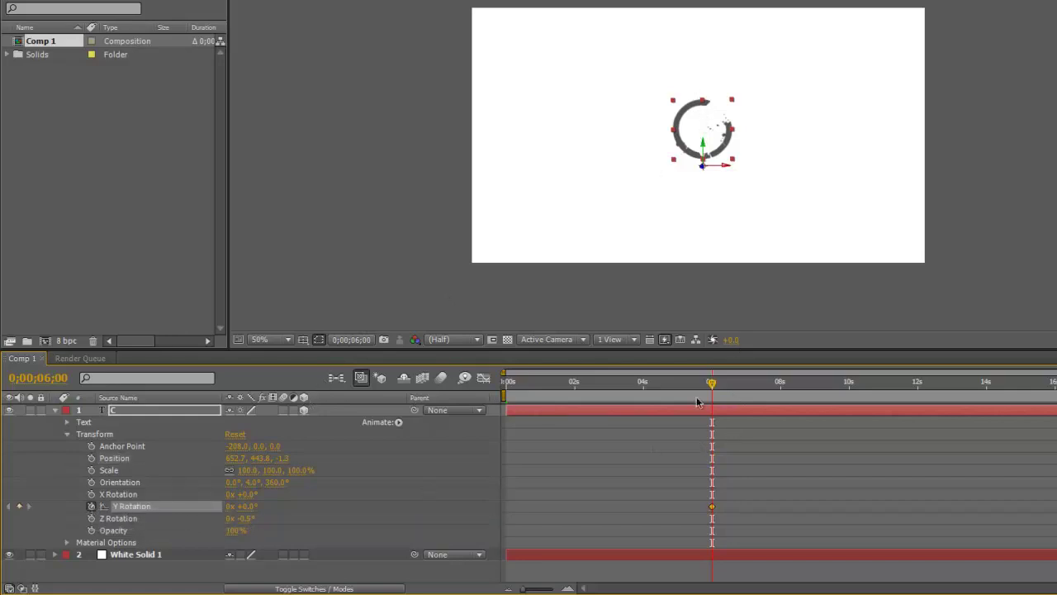
pyautogui.moveTo(712, 386); pyautogui.dragTo(499, 383)
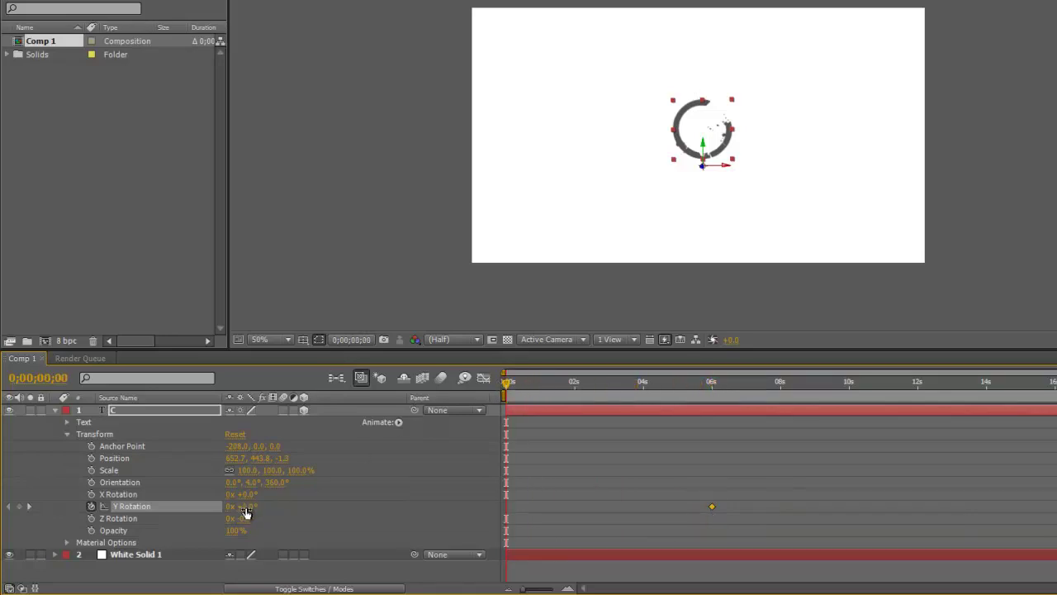
pyautogui.click(246, 507)
pyautogui.press('Return')
# Step: Scrub the first seconds to check the C's spin, then collapse the layer
pyautogui.click(509, 384)
pyautogui.moveTo(509, 384); pyautogui.dragTo(483, 378)
pyautogui.click(154, 411)
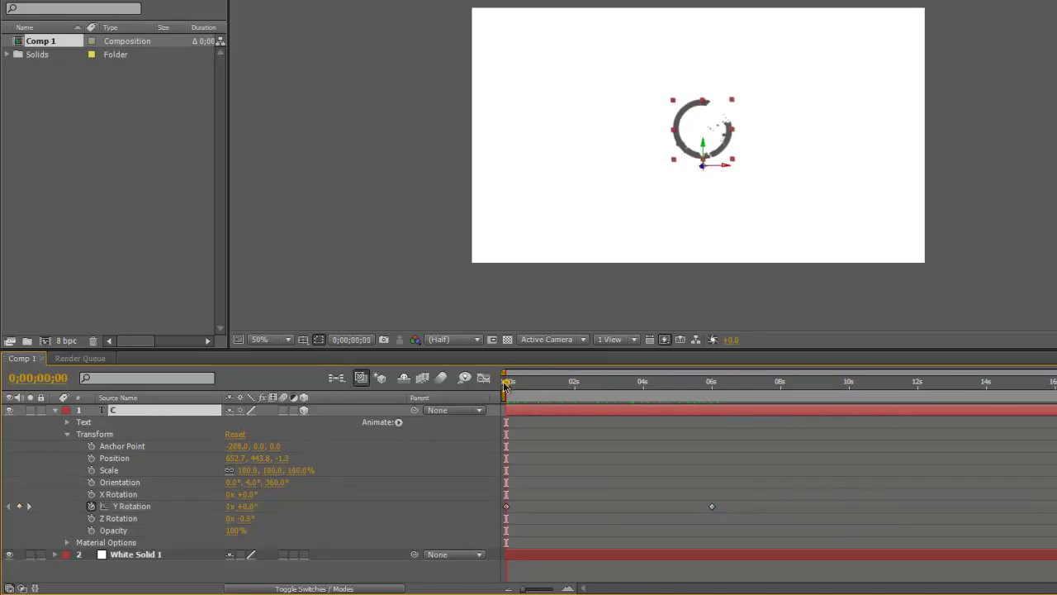
pyautogui.moveTo(505, 385); pyautogui.dragTo(584, 395)
pyautogui.click(55, 411)
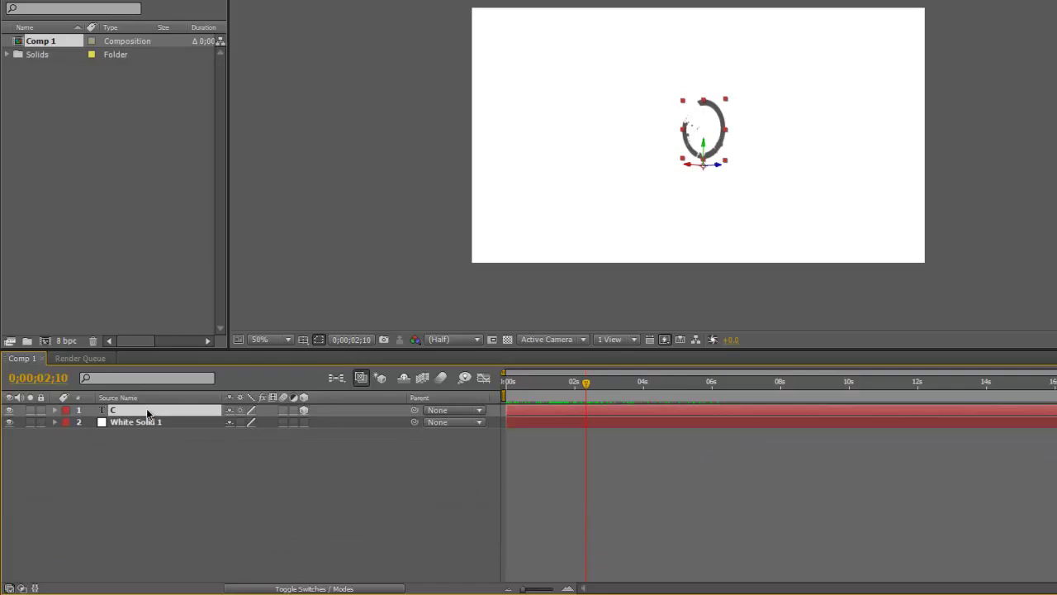
# Step: Show the C's Opacity and keyframe it at 0% at 0;00;01;14
pyautogui.press('t')
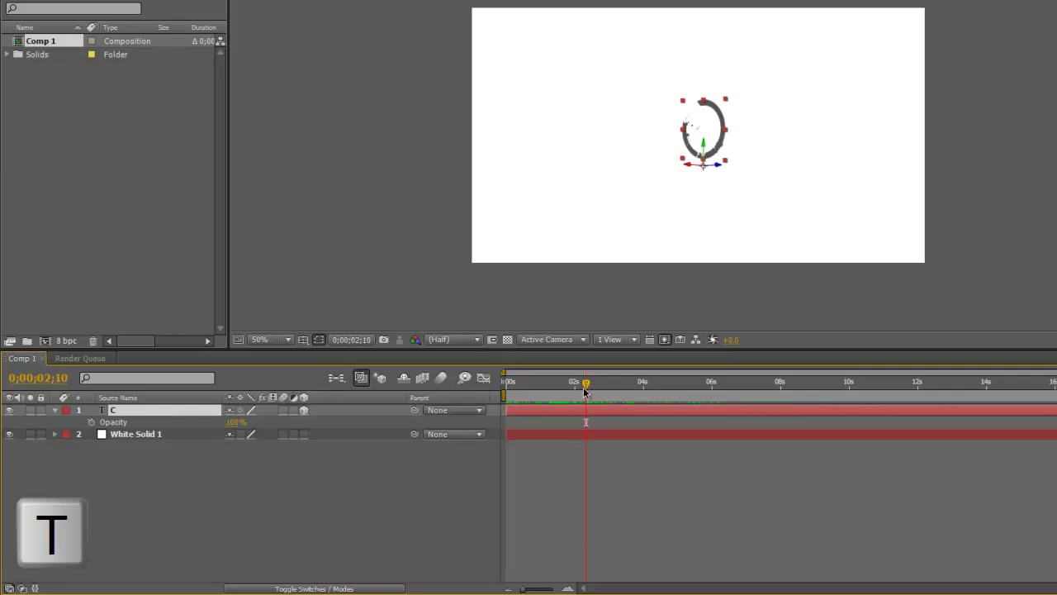
pyautogui.moveTo(586, 382); pyautogui.dragTo(557, 386)
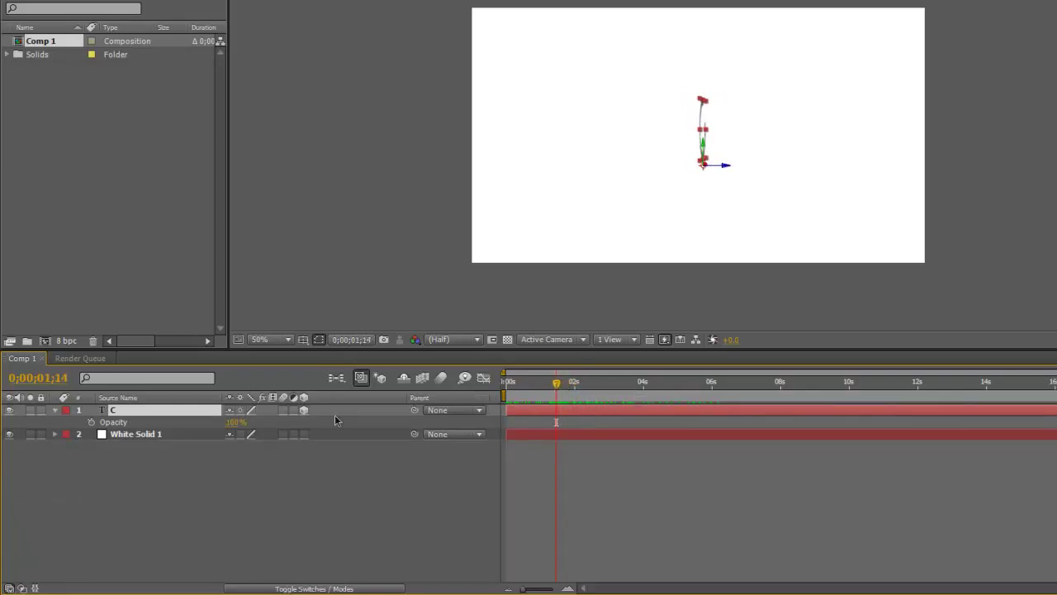
pyautogui.click(92, 423)
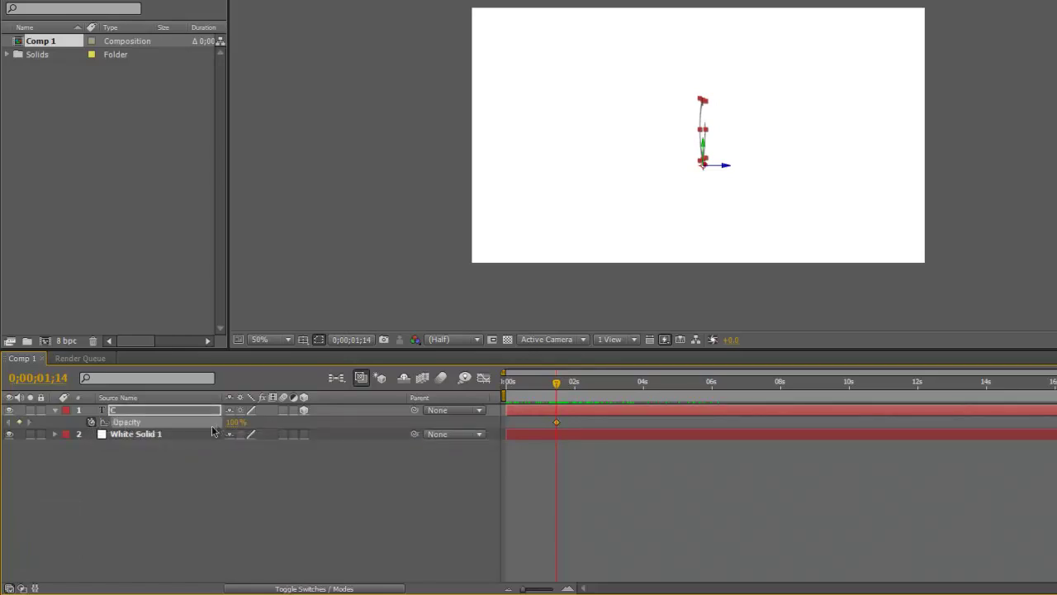
pyautogui.moveTo(237, 426); pyautogui.dragTo(166, 424)
# Step: Keyframe Opacity at 100% at 0;00;01;19, then return the playhead to the start
pyautogui.moveTo(557, 383); pyautogui.dragTo(563, 385)
pyautogui.click(566, 428)
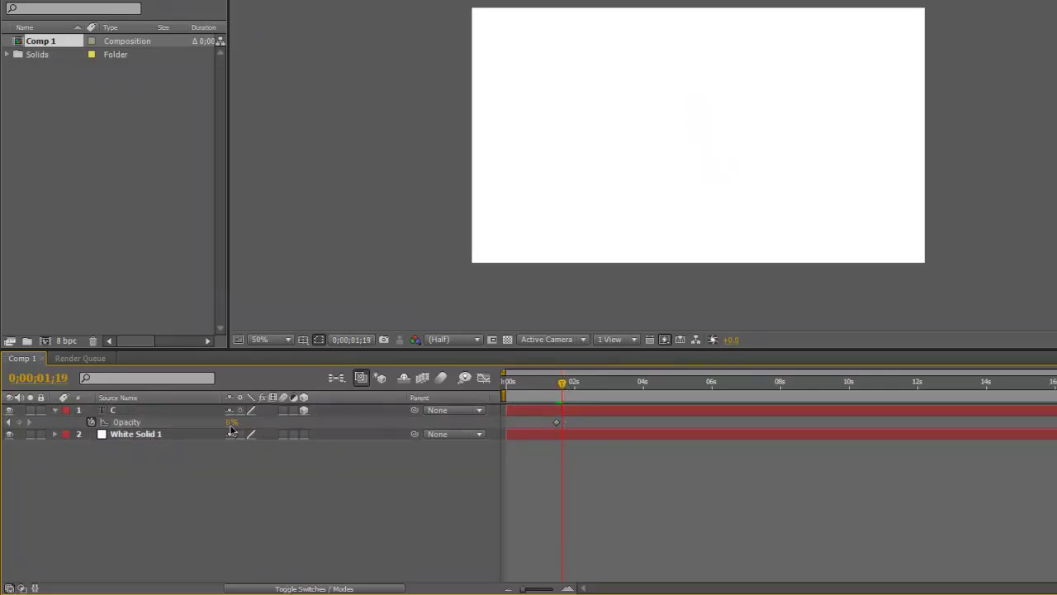
pyautogui.moveTo(232, 428); pyautogui.dragTo(367, 421)
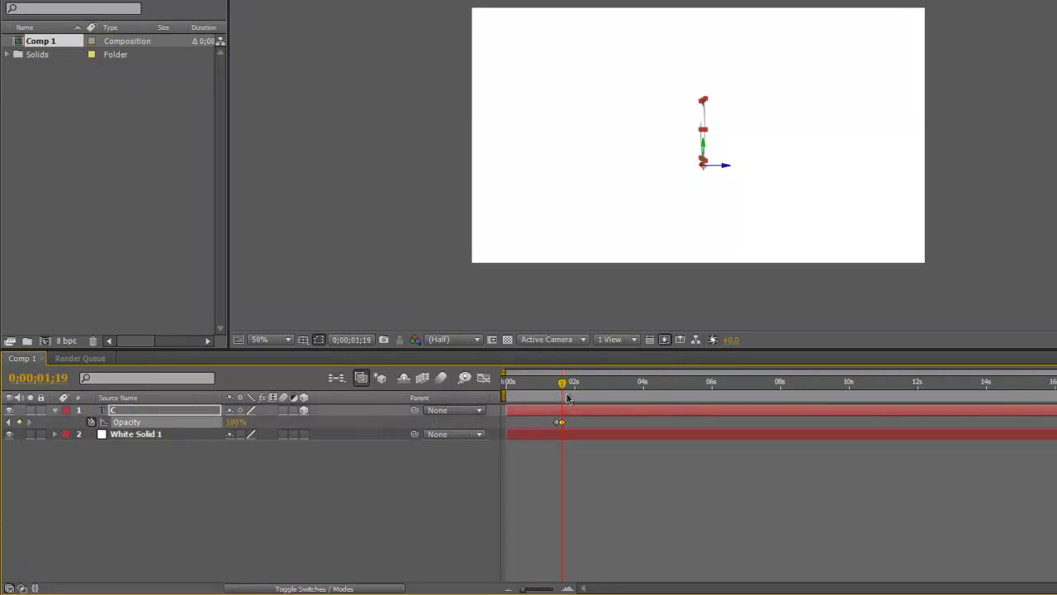
pyautogui.moveTo(563, 385); pyautogui.dragTo(788, 384)
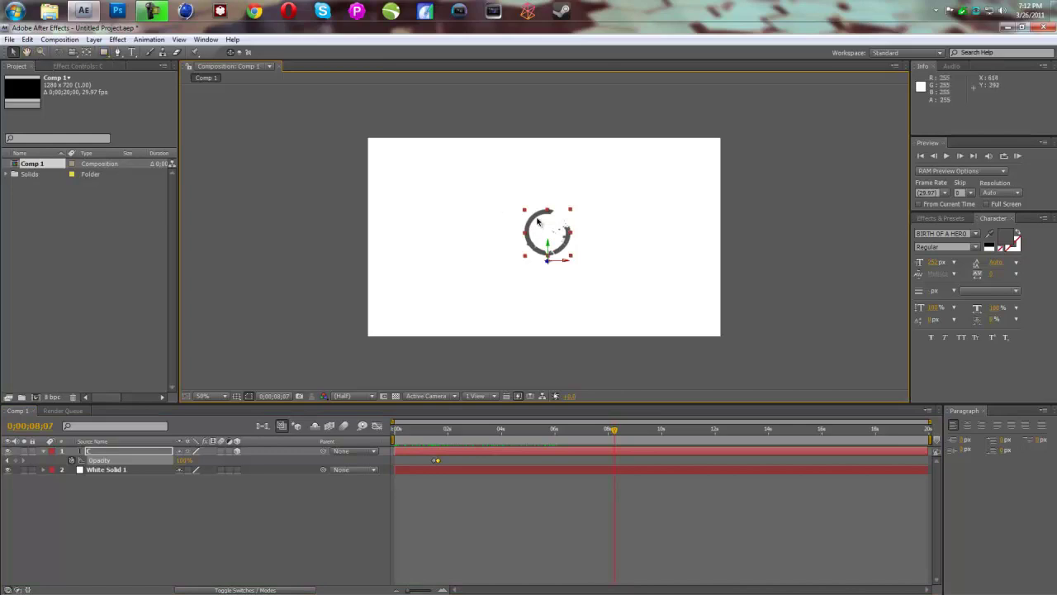
# Step: Delete the C layer and type 'multimedia' in a new text box across the middle of the comp
pyautogui.click(138, 456)
pyautogui.press('Delete')
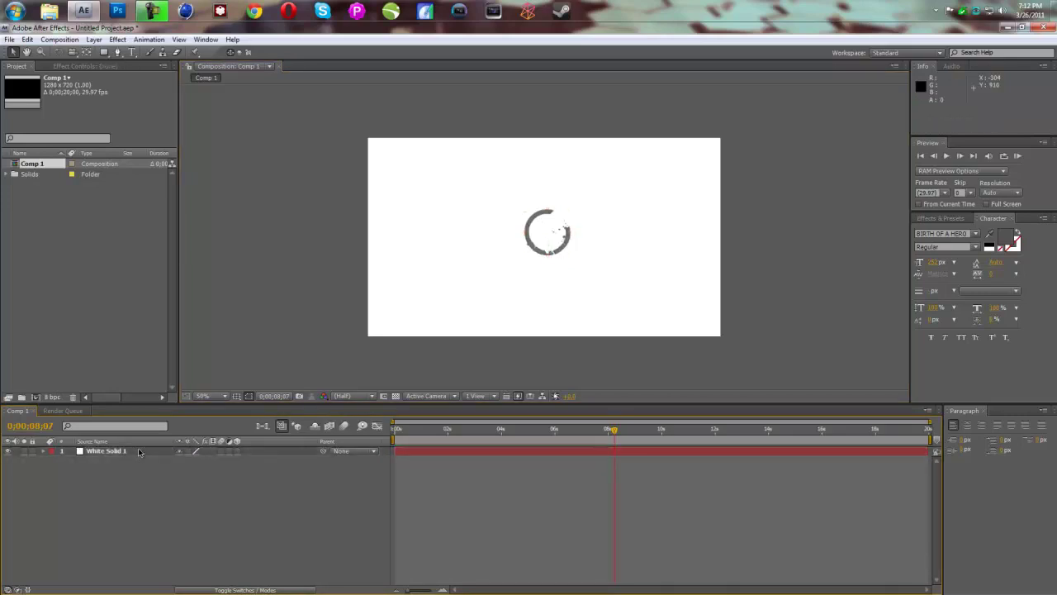
pyautogui.click(132, 52)
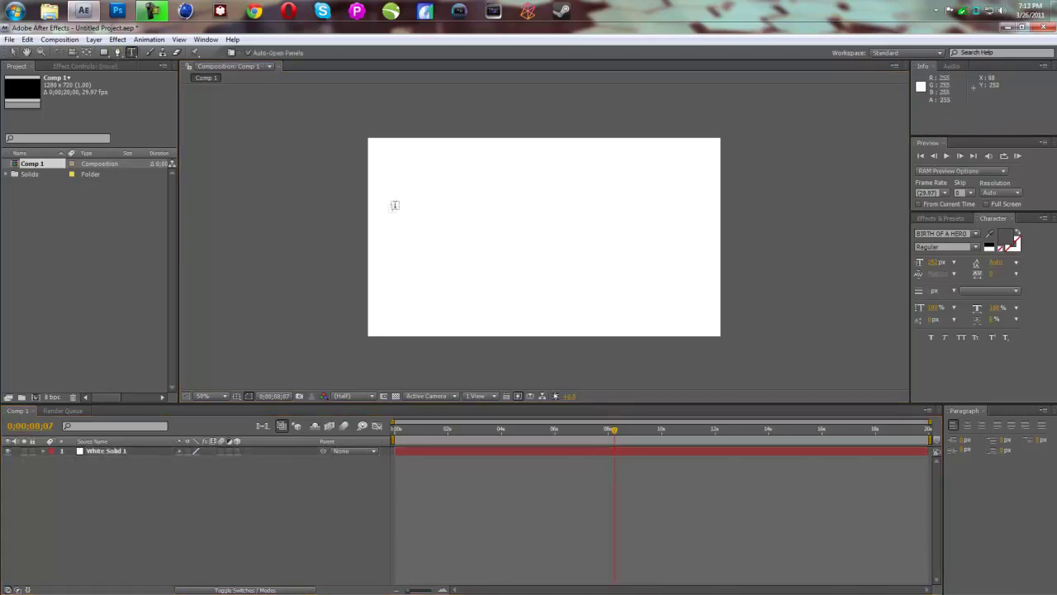
pyautogui.moveTo(392, 208); pyautogui.dragTo(708, 278)
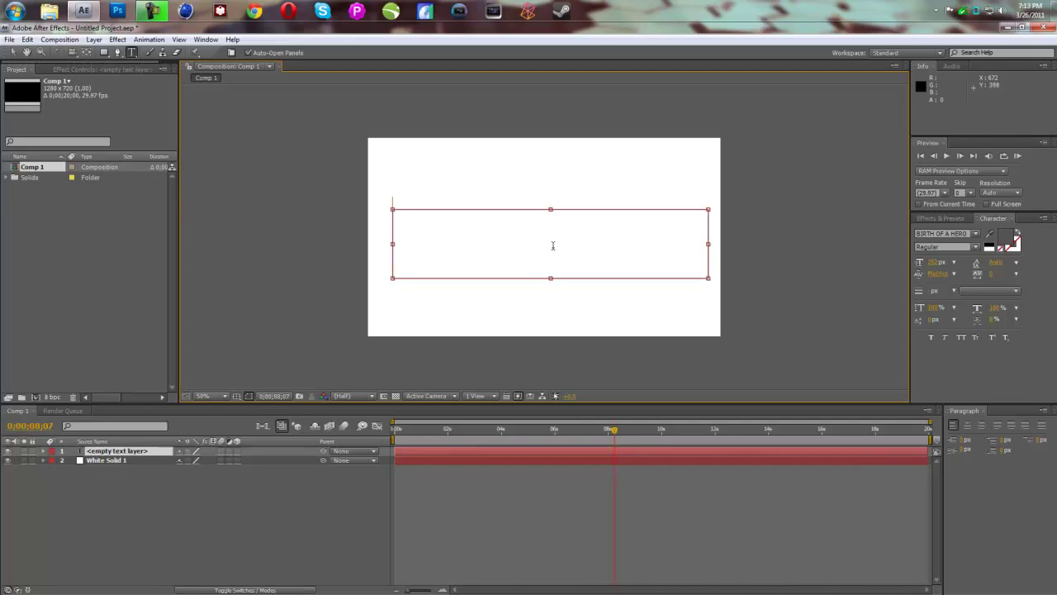
pyautogui.write('multi')
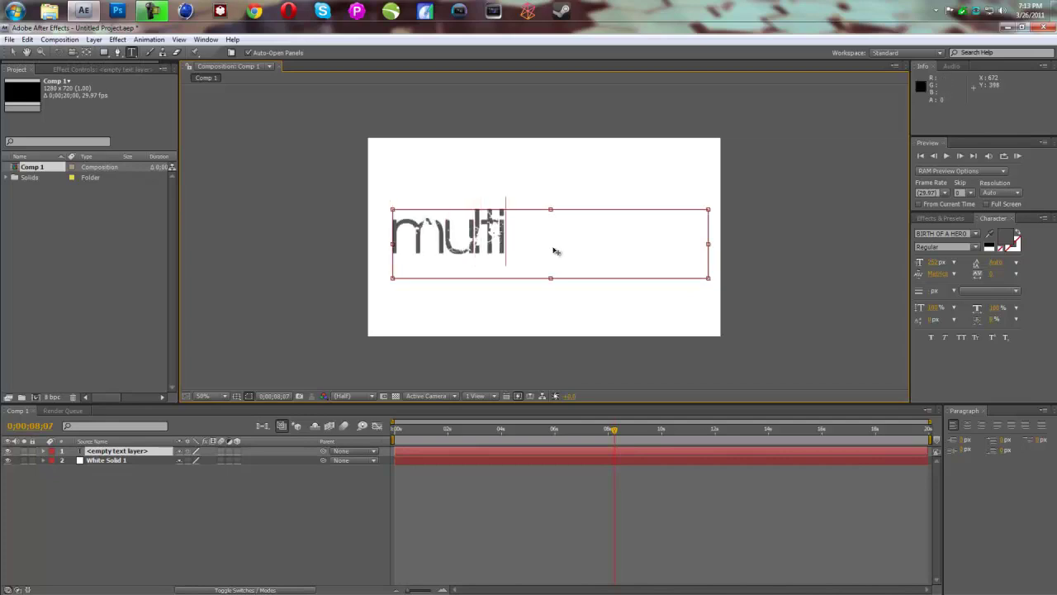
pyautogui.write('media')
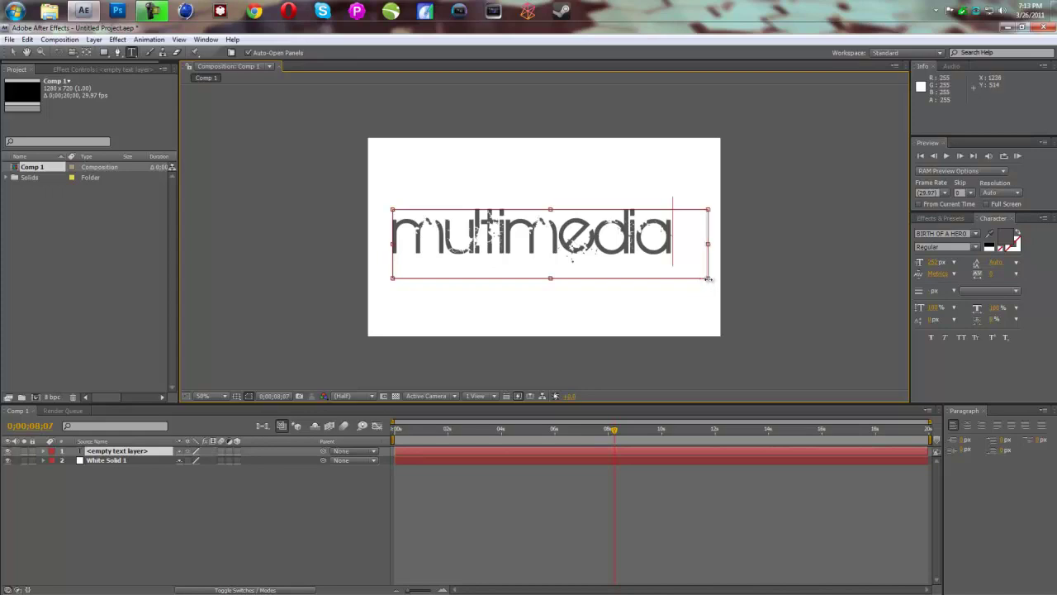
pyautogui.moveTo(708, 278); pyautogui.dragTo(685, 268)
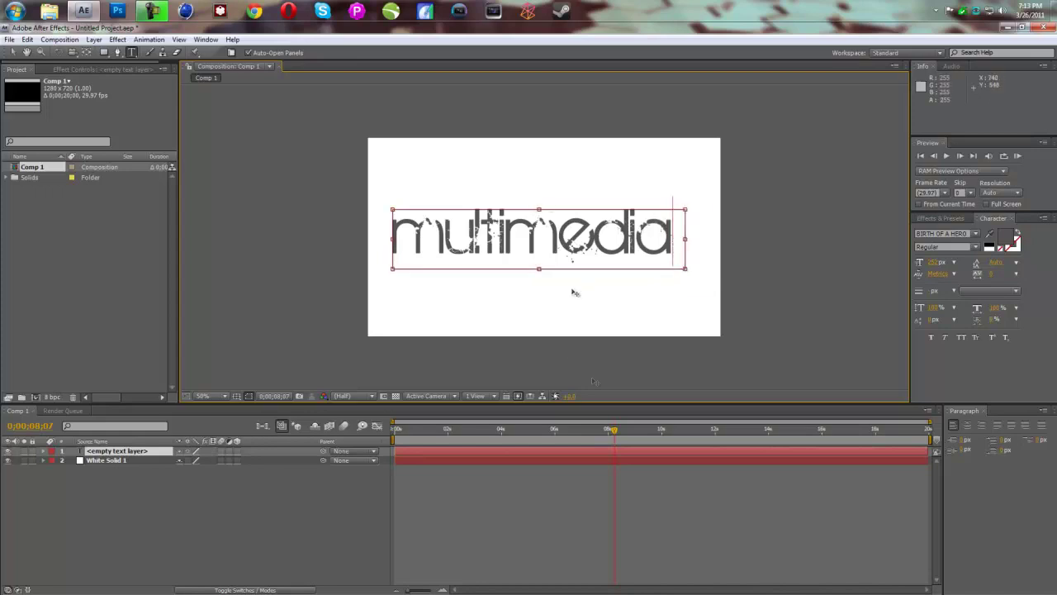
pyautogui.click(938, 219)
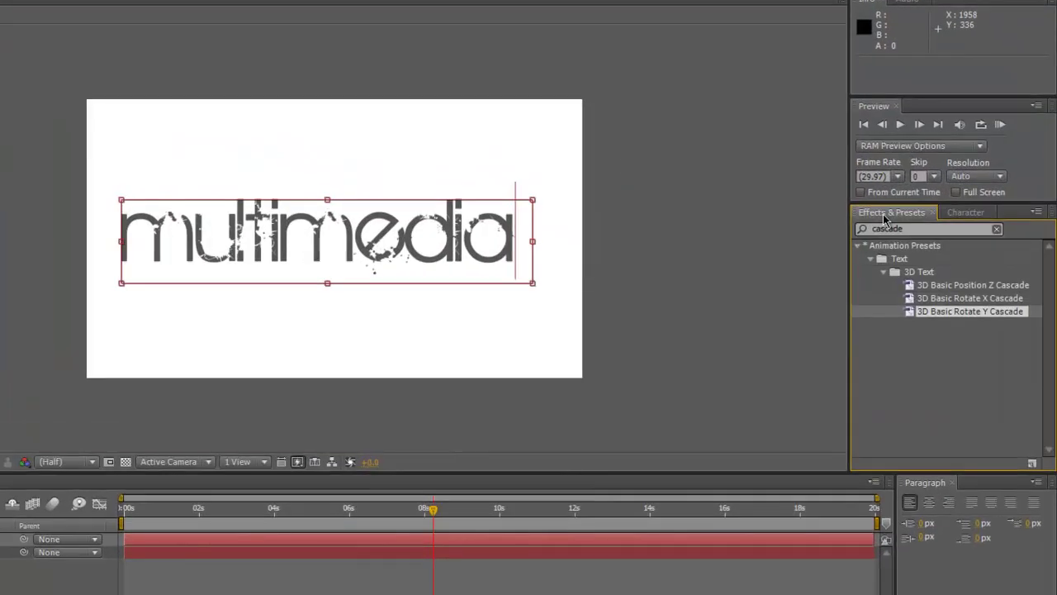
# Step: Find 'cascad' in Effects & Presets, apply 3D Basic Rotate Y Cascade to the multimedia text, and preview
pyautogui.click(862, 228)
pyautogui.write('cas')
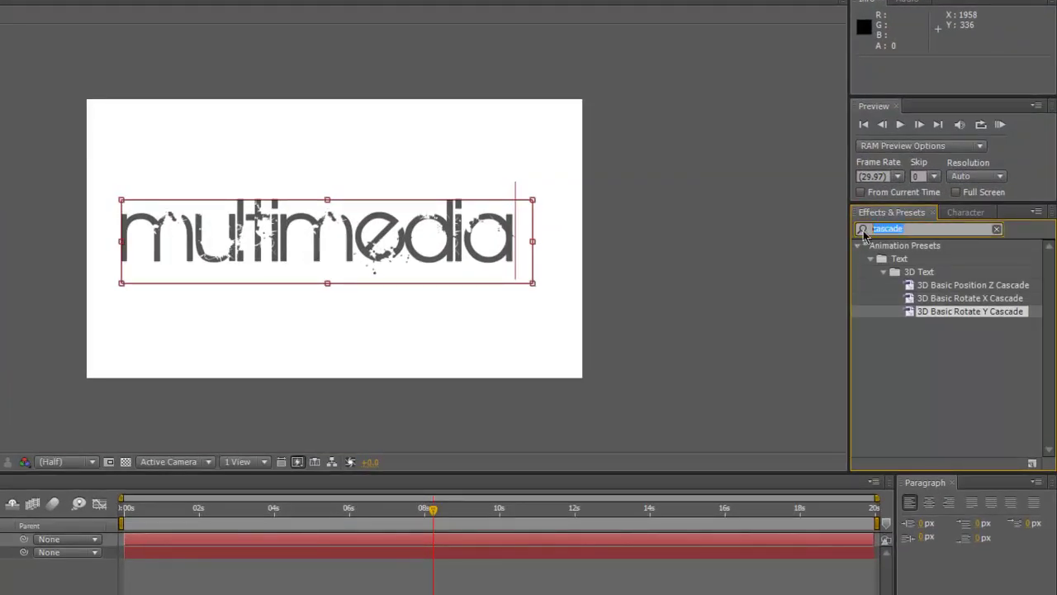
pyautogui.write('cad')
pyautogui.click(955, 318)
pyautogui.moveTo(975, 318); pyautogui.dragTo(322, 252)
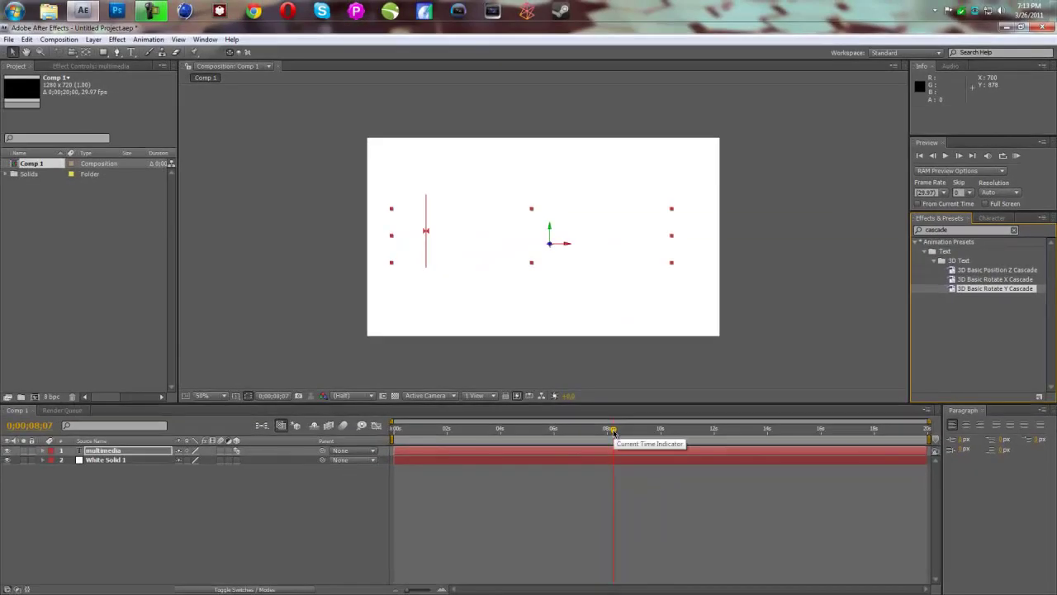
pyautogui.moveTo(613, 431); pyautogui.dragTo(718, 434)
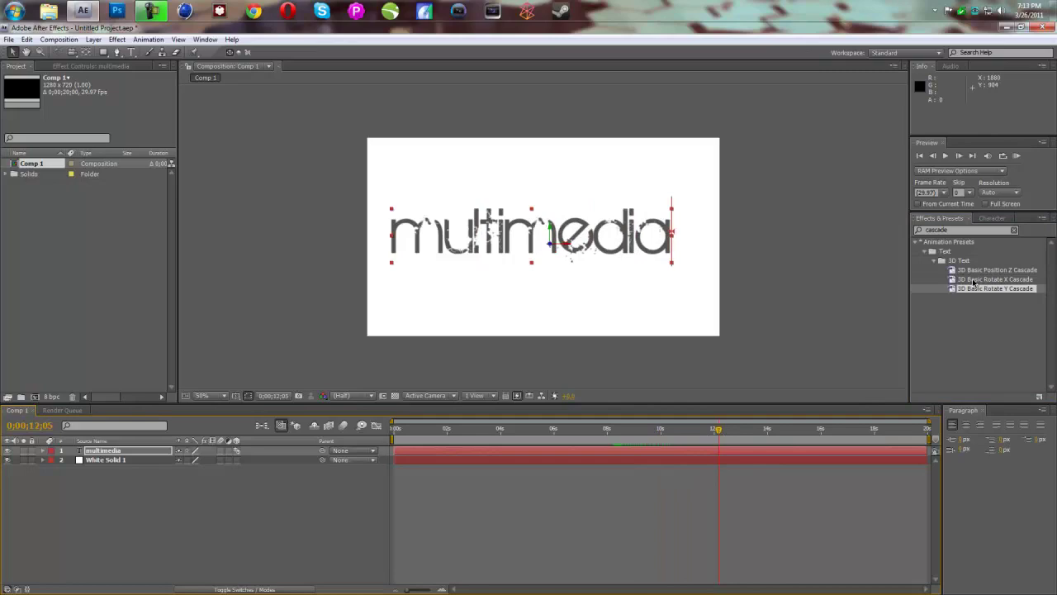